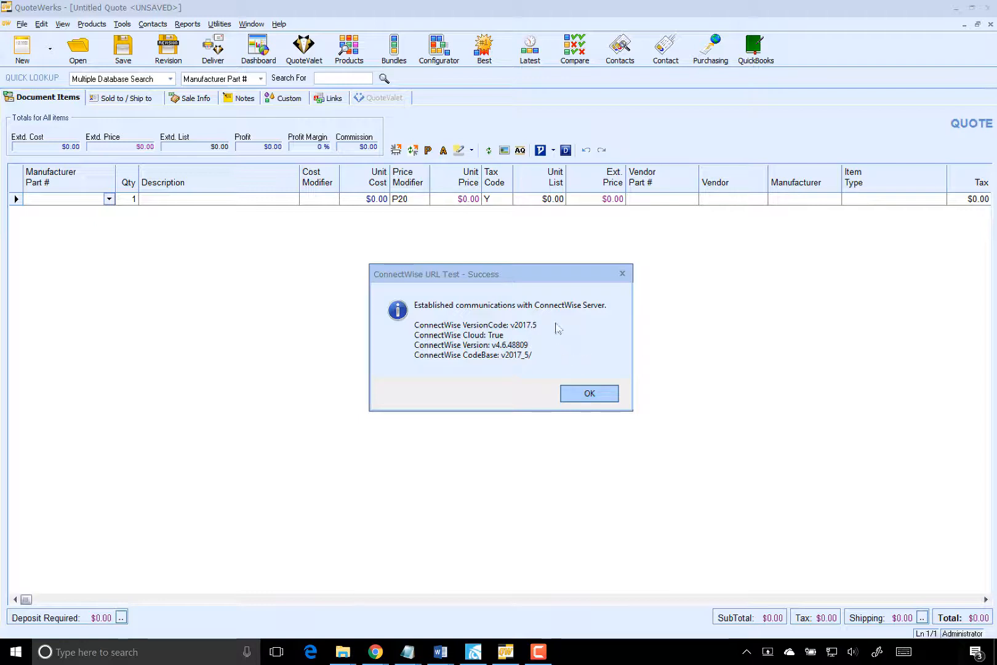
Close the server test result, enable the override for the ConnectWise user credentials and test the username login
click(588, 394)
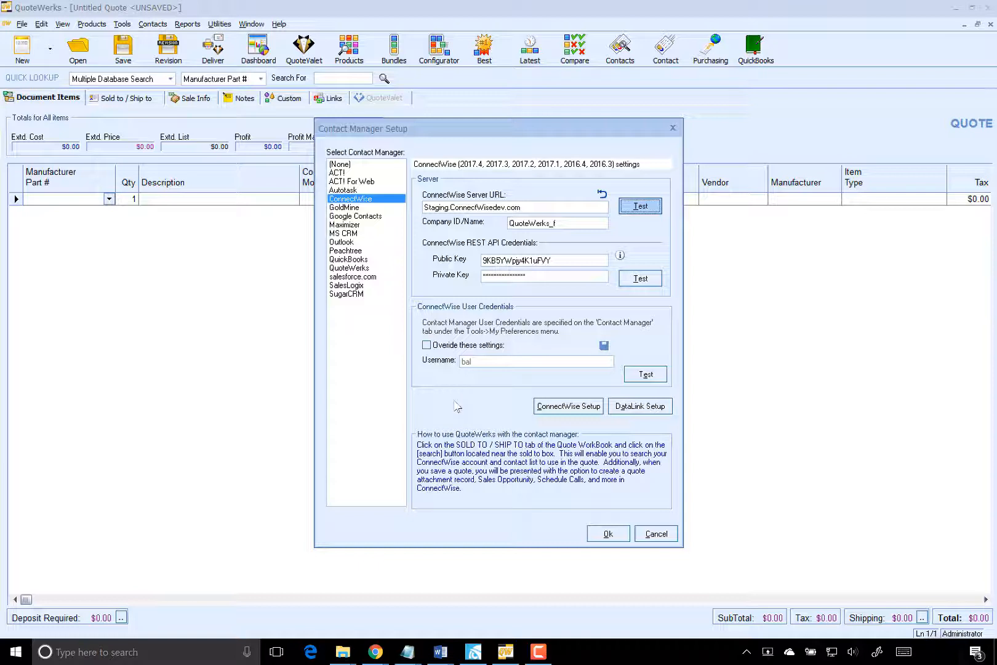
click(430, 347)
click(469, 361)
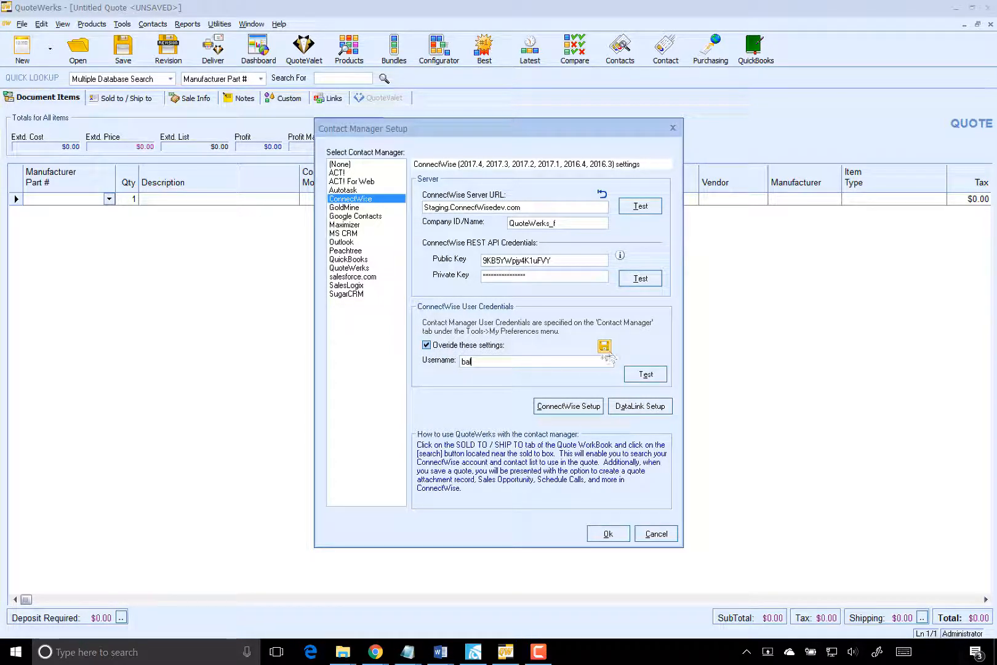
click(663, 379)
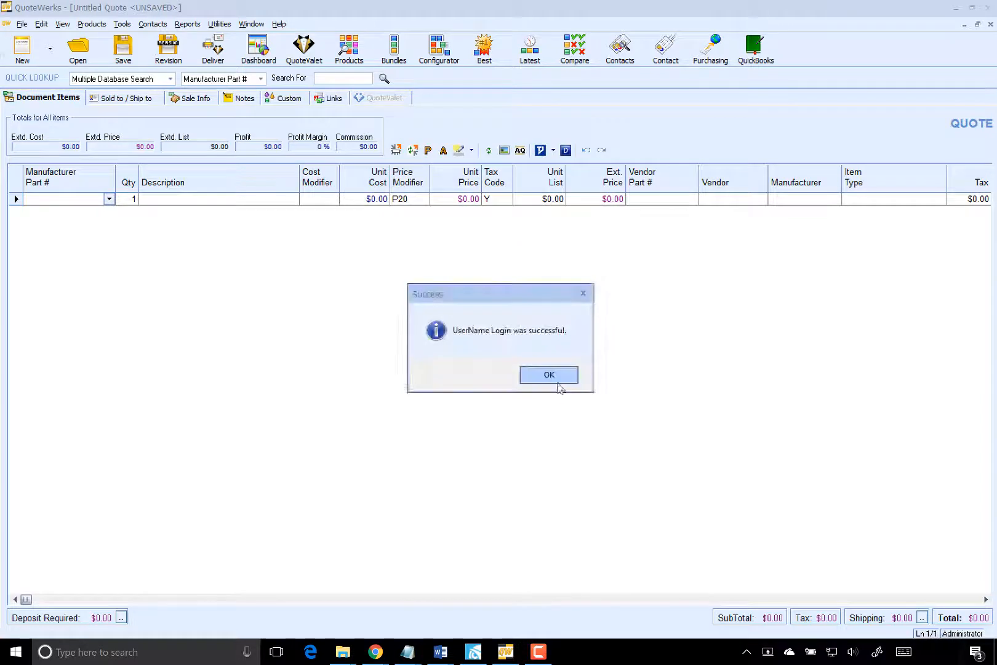
click(555, 379)
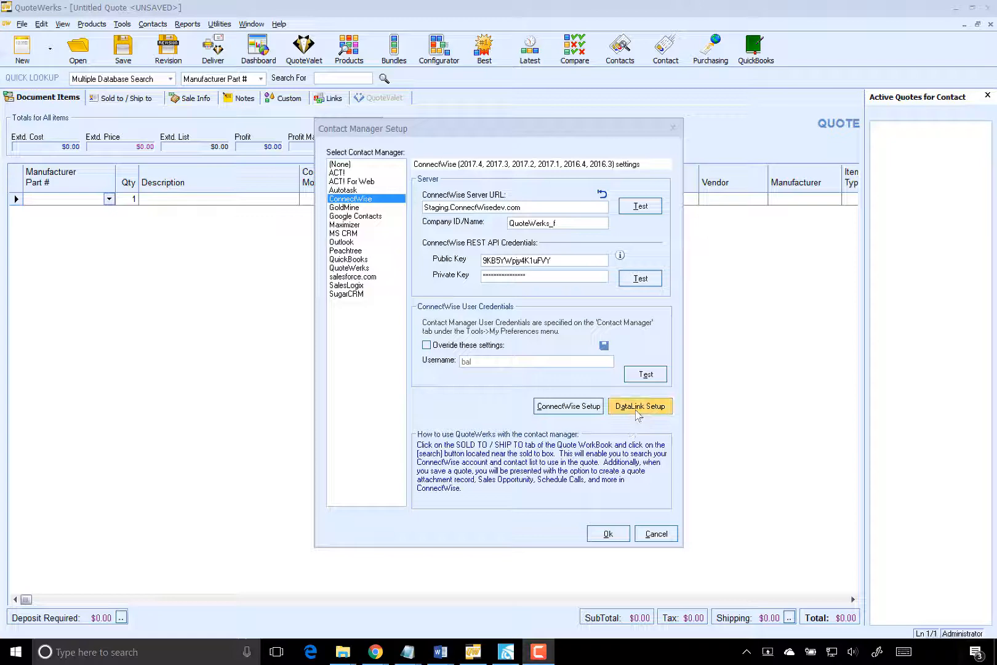
Start a new DataLink mapping for the RetrieveSoldTo event with ConnectWise as external system, reading into QuoteWerks
click(637, 408)
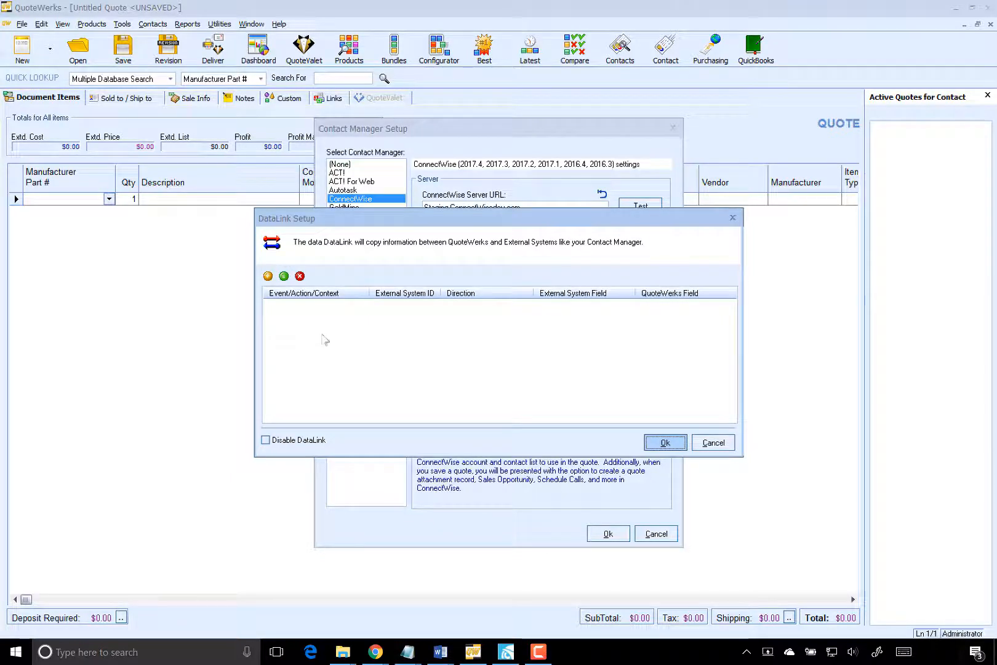
click(267, 276)
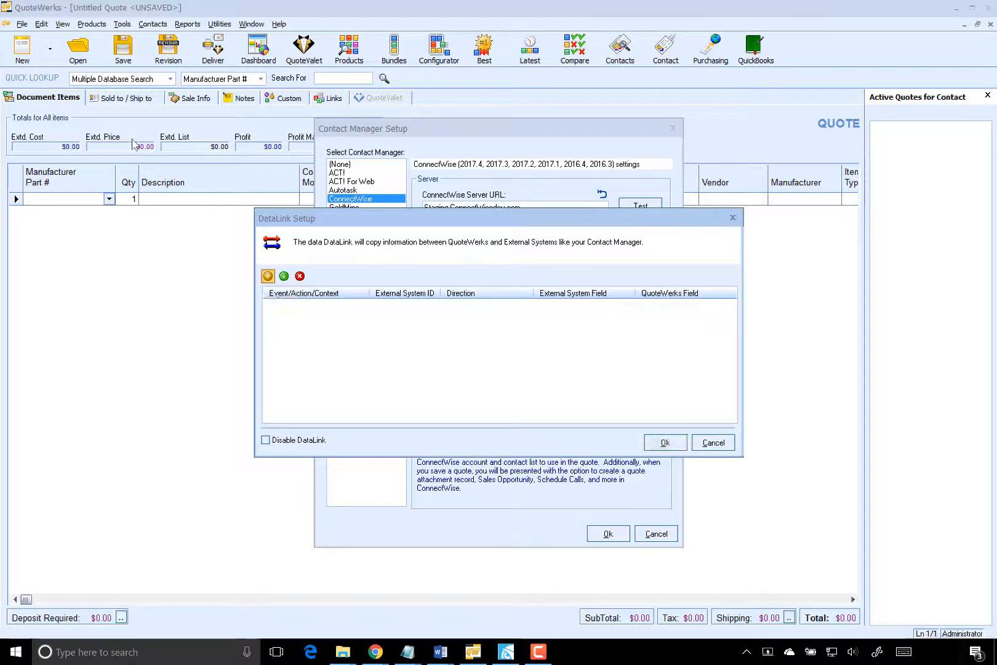
click(502, 258)
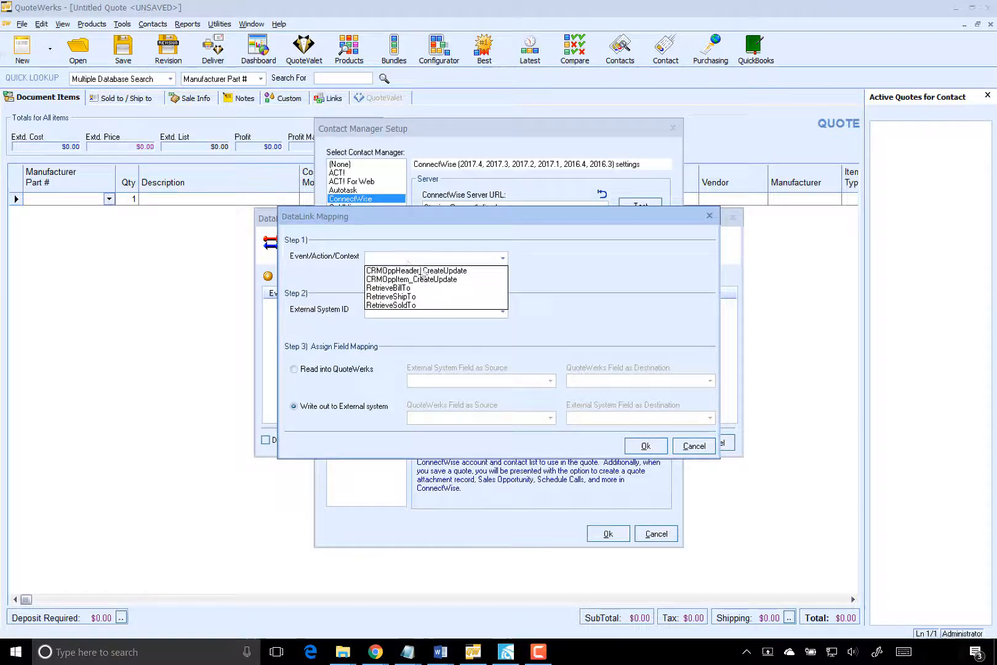
click(409, 305)
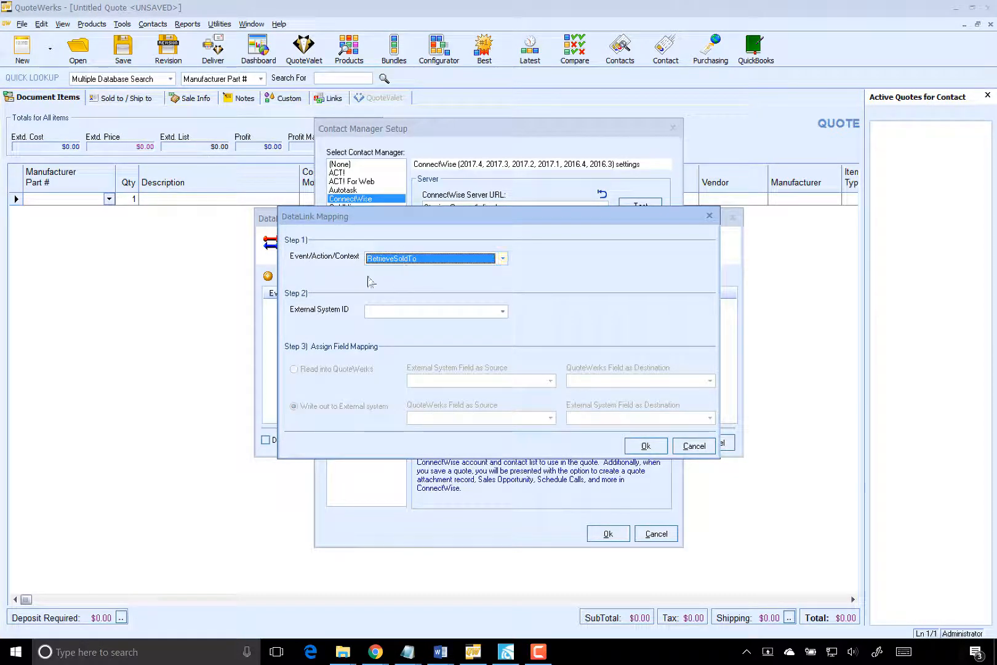
click(503, 311)
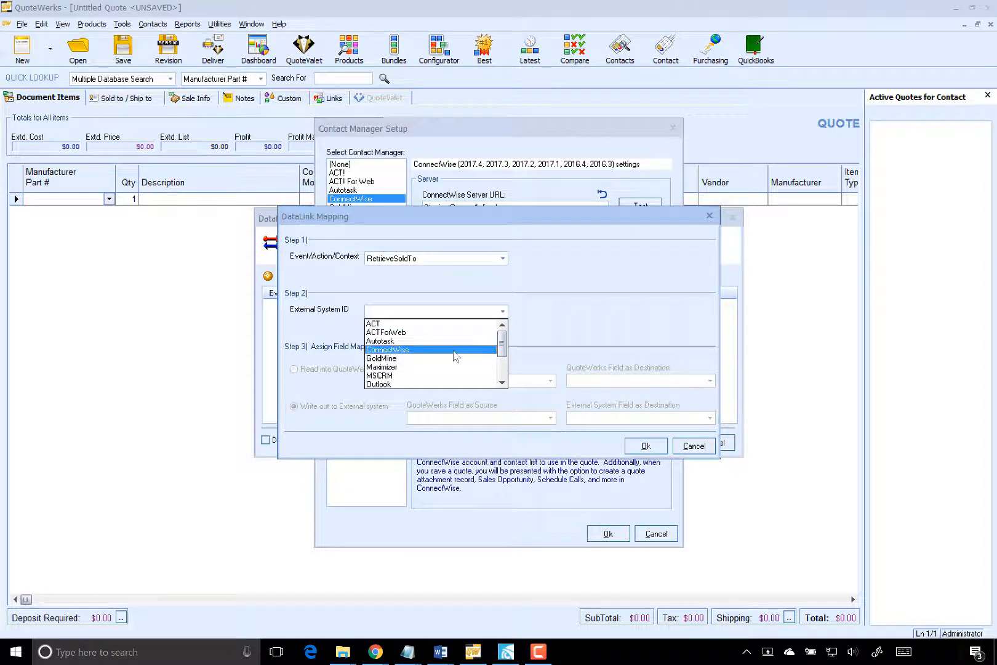
click(453, 350)
click(338, 370)
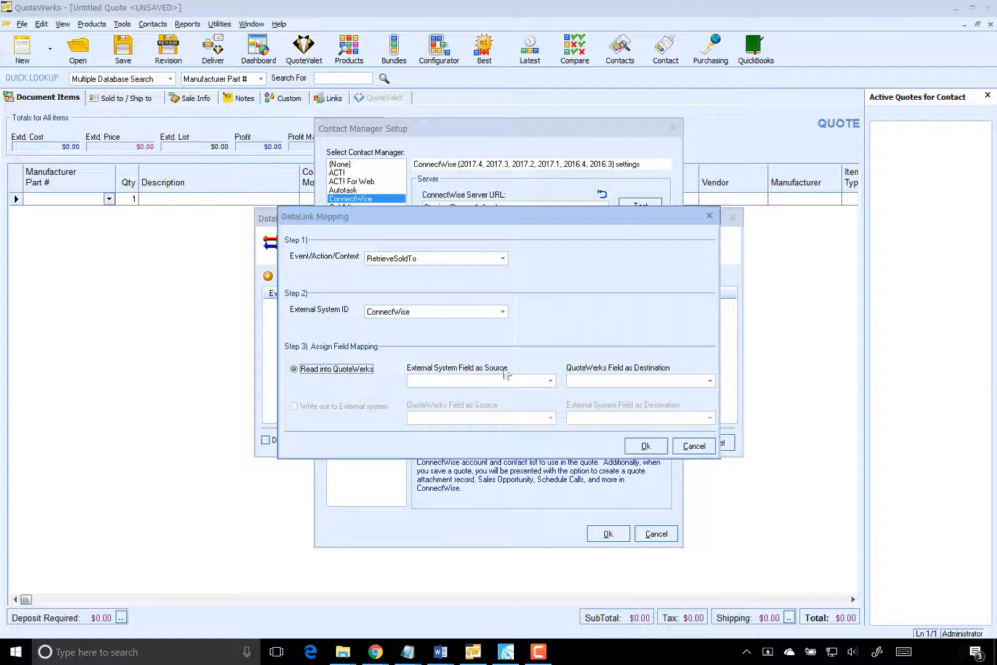
Map the external field Company->identifier to the QuoteWerks field CustomText01 and save the mapping
click(549, 380)
mouse_move(552, 398)
mouse_down()
mouse_move(552, 450)
mouse_move(555, 415)
mouse_up()
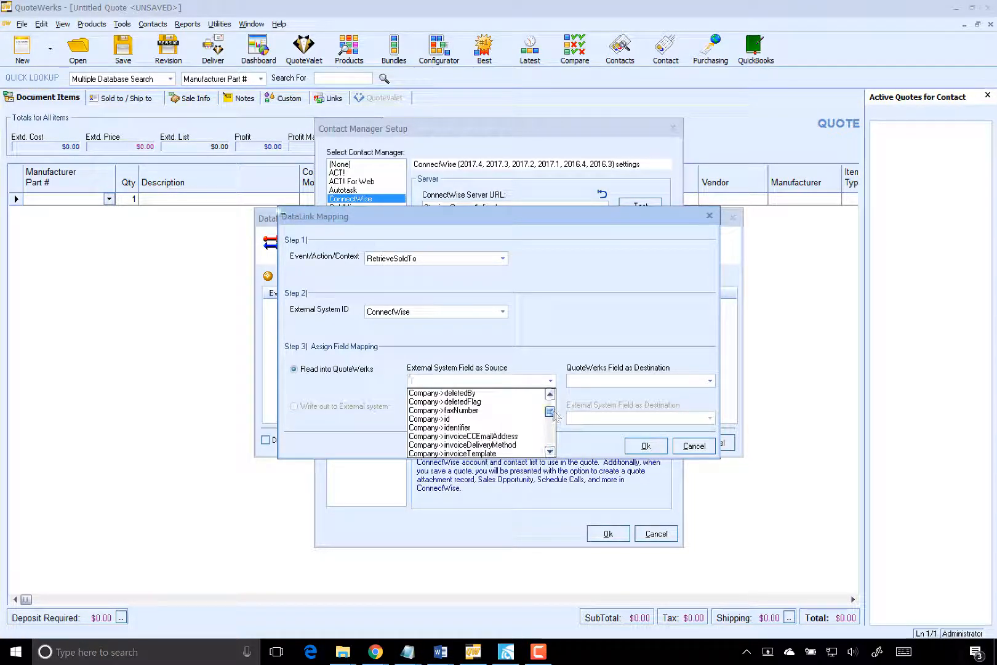
click(471, 427)
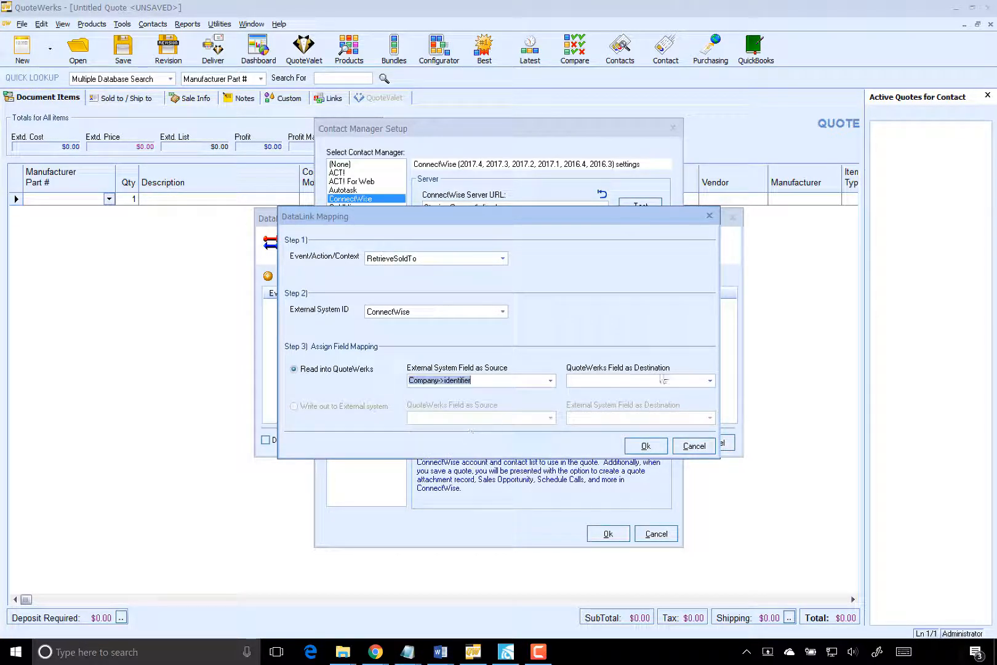
click(710, 380)
drag(709, 414, 710, 419)
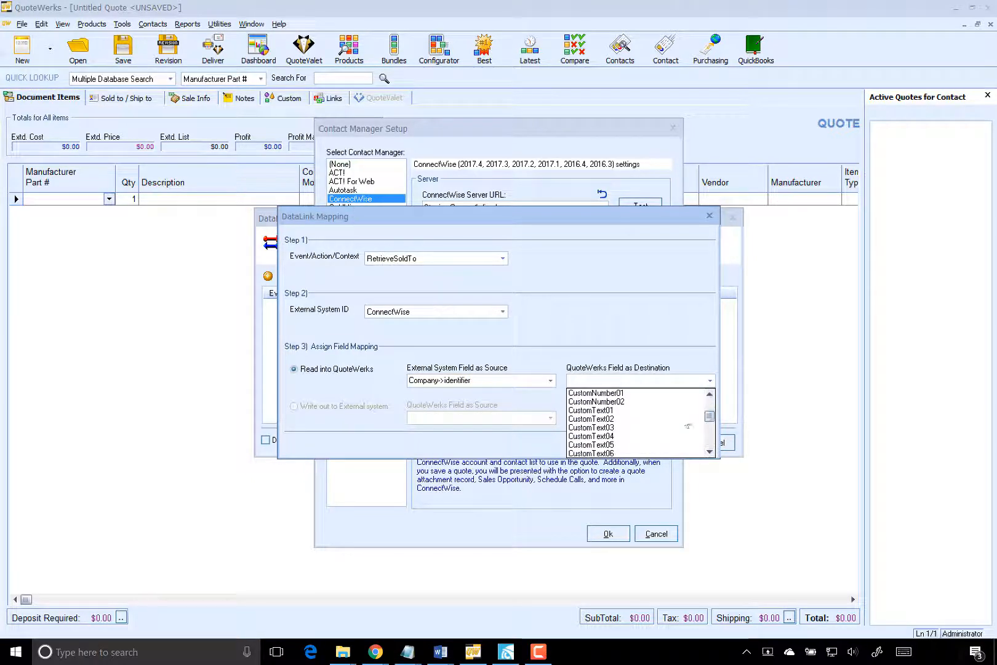
click(640, 421)
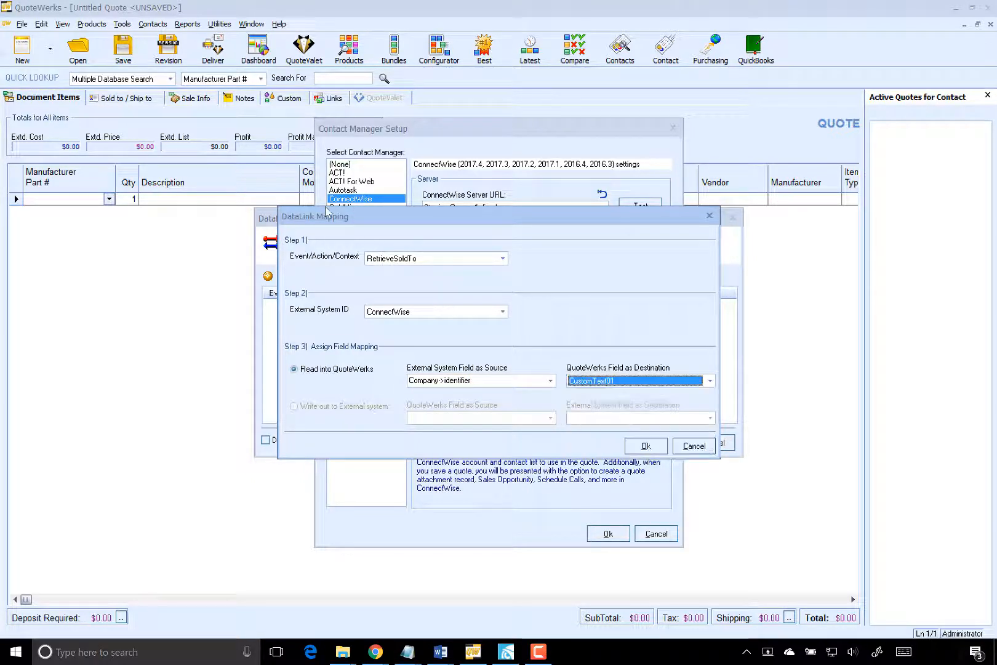
click(645, 443)
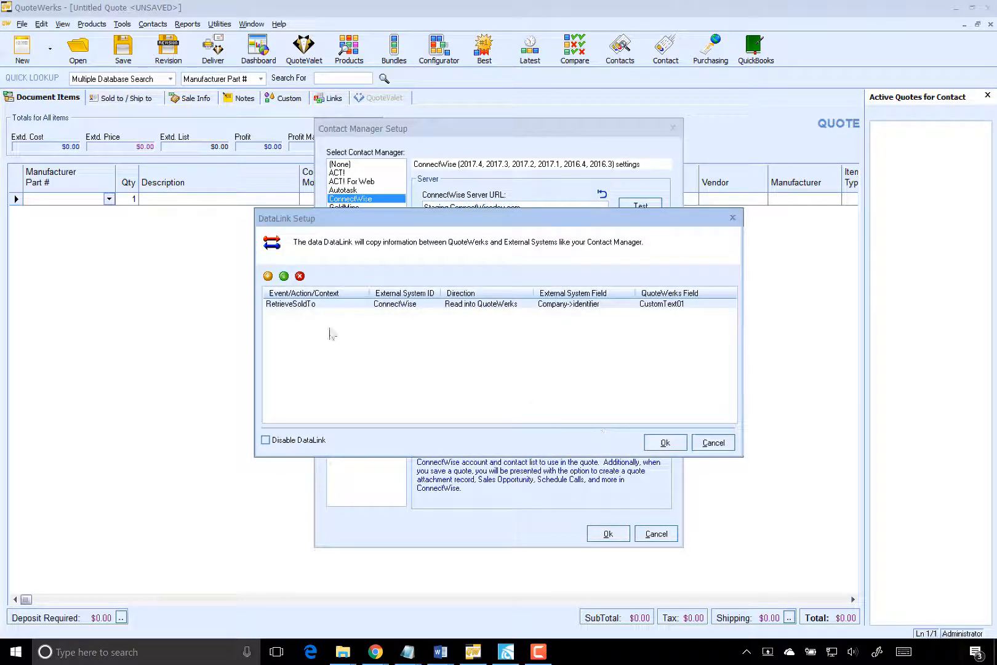
Add a second DataLink mapping for RetrieveSoldTo with ConnectWise as external system, reading into QuoteWerks
click(268, 276)
click(406, 259)
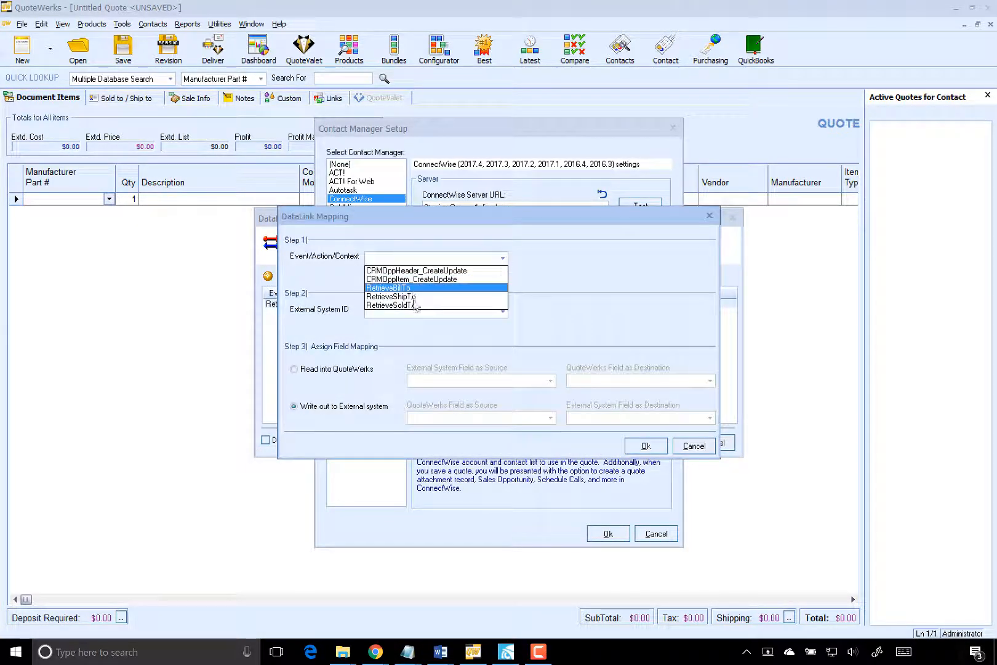
click(391, 304)
click(452, 311)
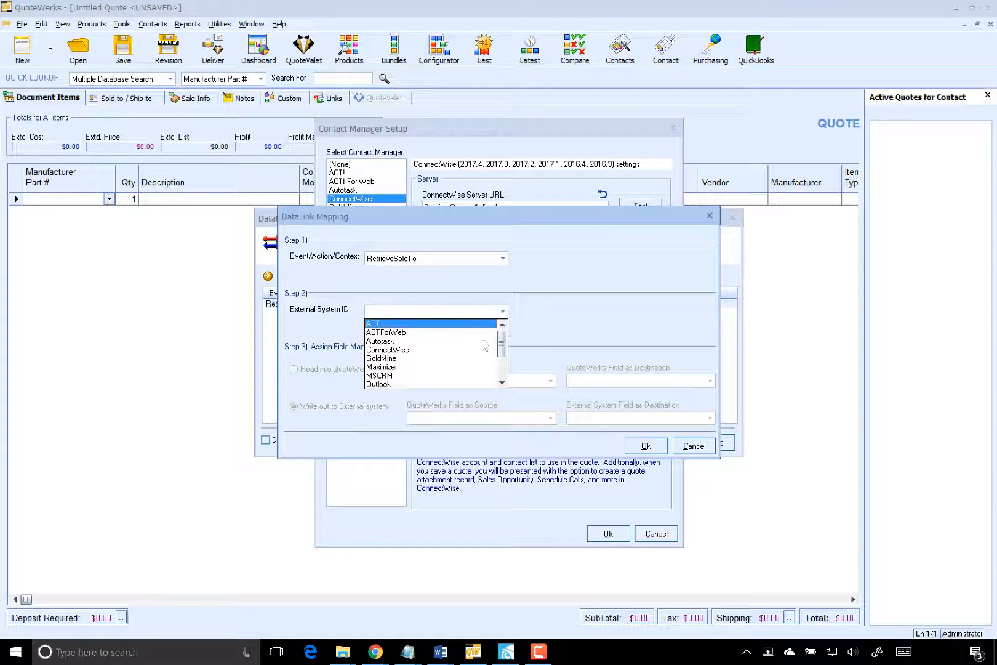
click(438, 349)
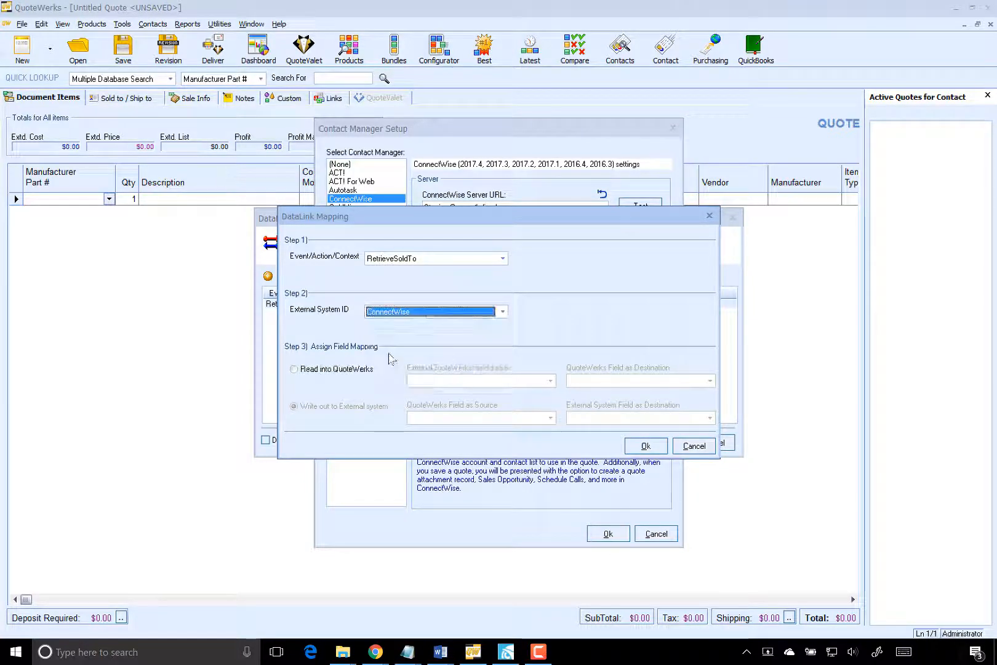
click(348, 369)
Map the external field Company->TaxRate to LocalTaxRate and save both the DataLink and contact manager setups
click(552, 381)
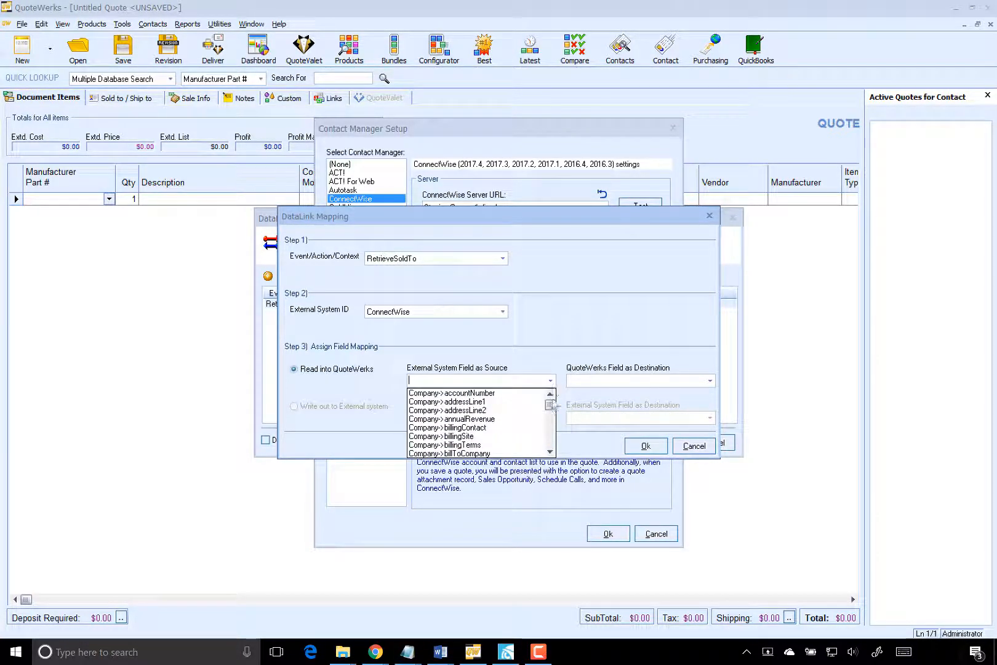
drag(550, 399, 549, 419)
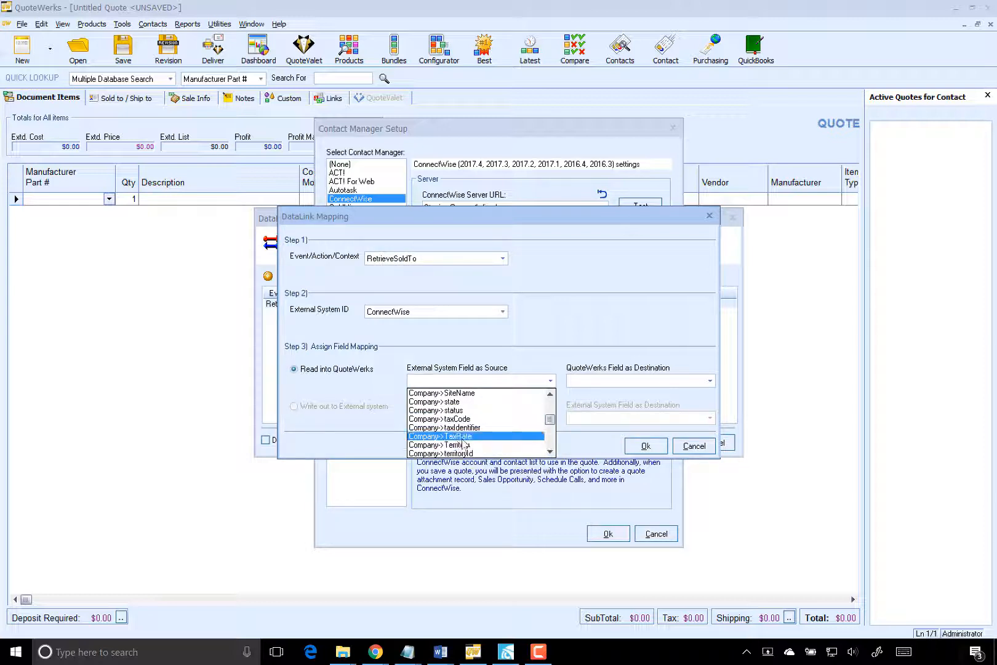
click(465, 436)
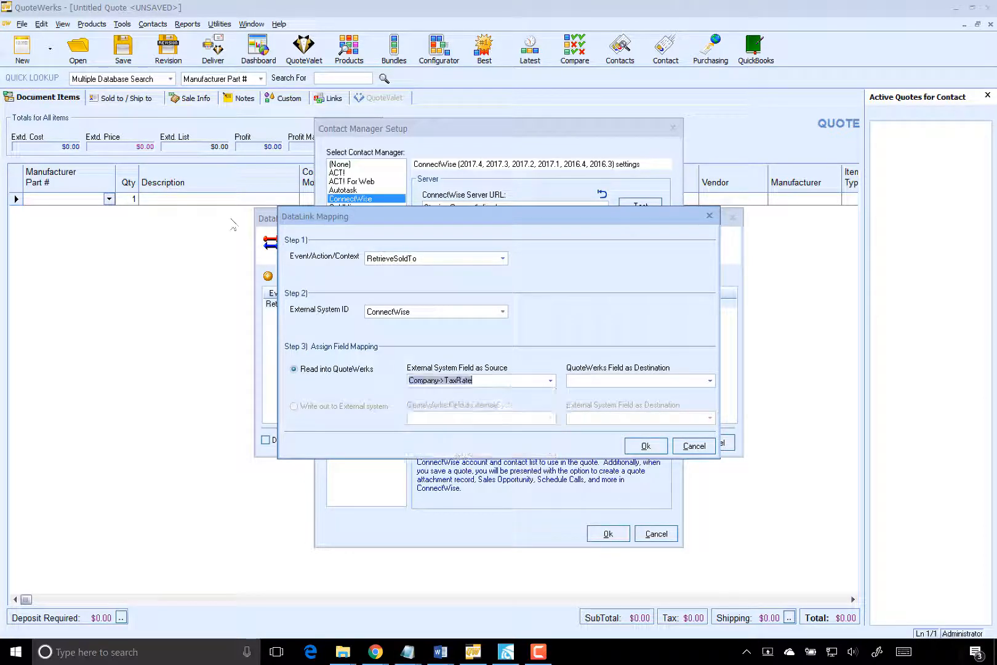
click(709, 380)
drag(710, 399, 711, 430)
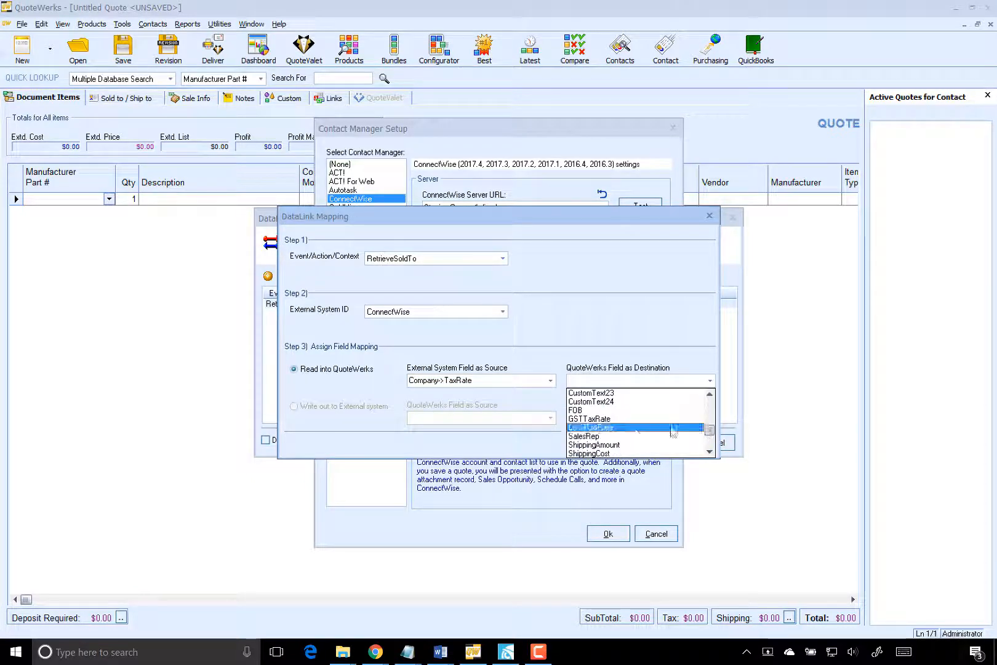
click(639, 428)
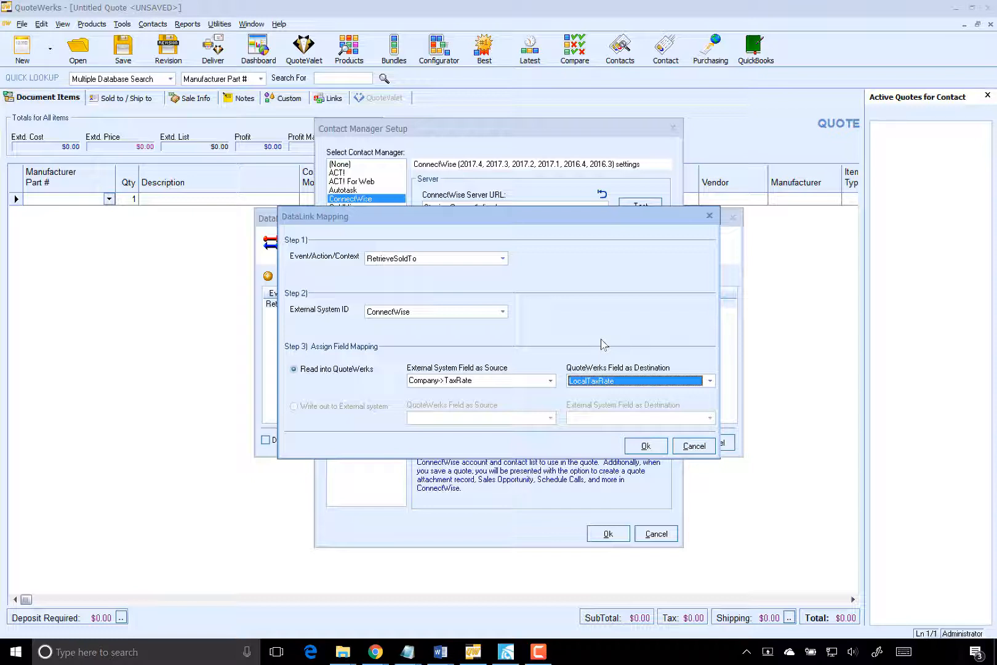
click(650, 445)
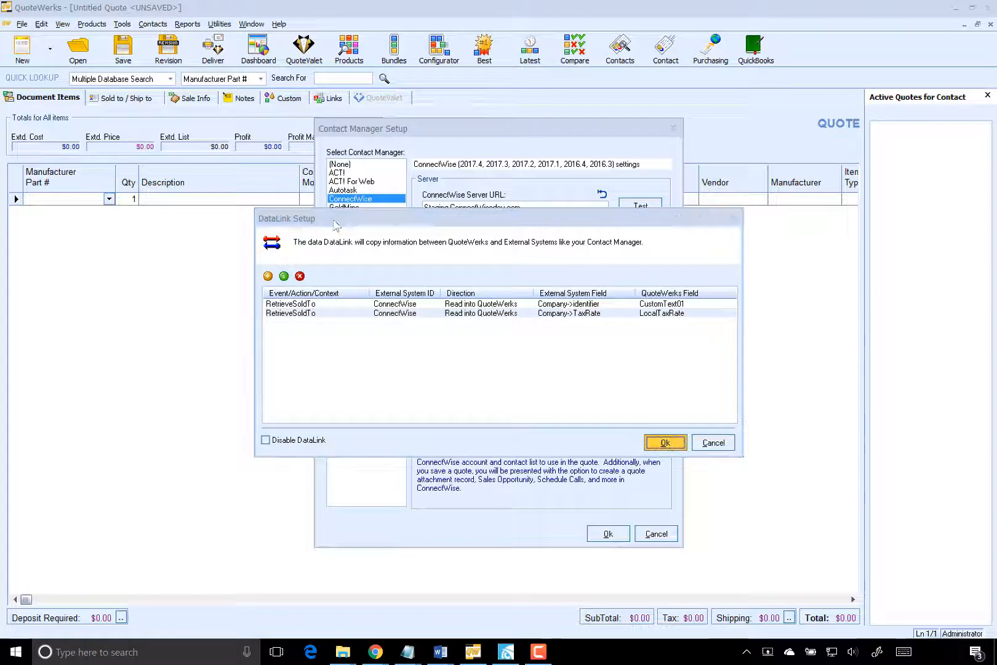
click(665, 443)
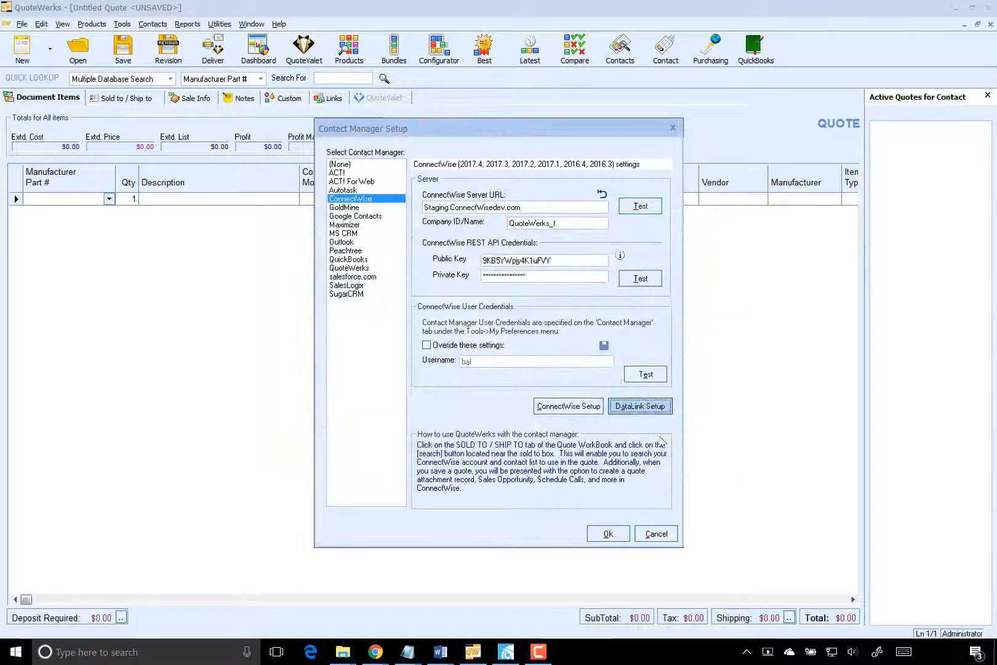
click(615, 531)
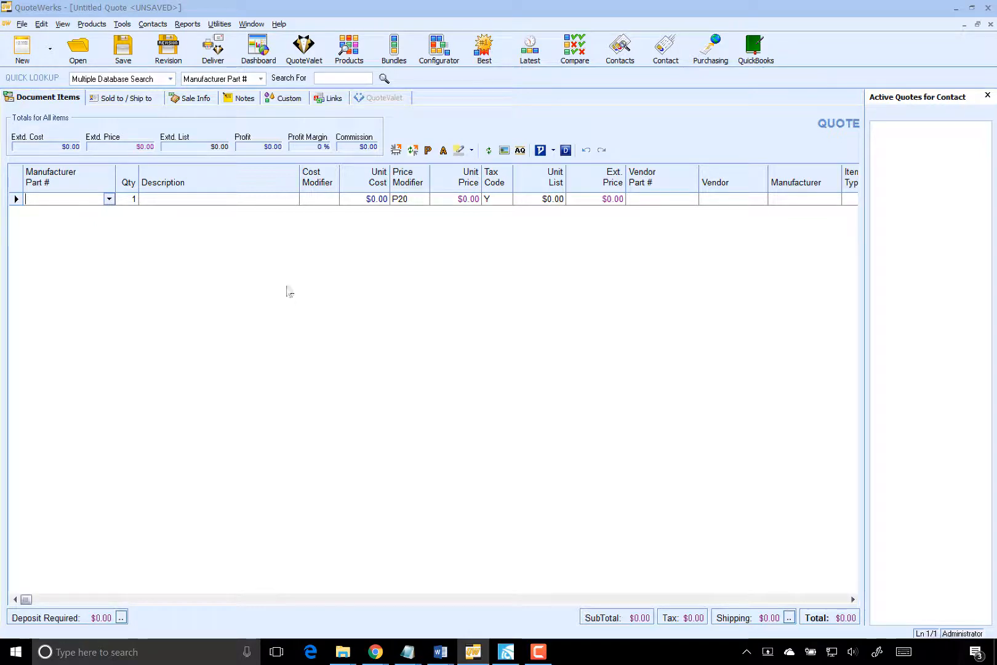
Review the quote's custom fields and the tax rate in its sale information
click(284, 98)
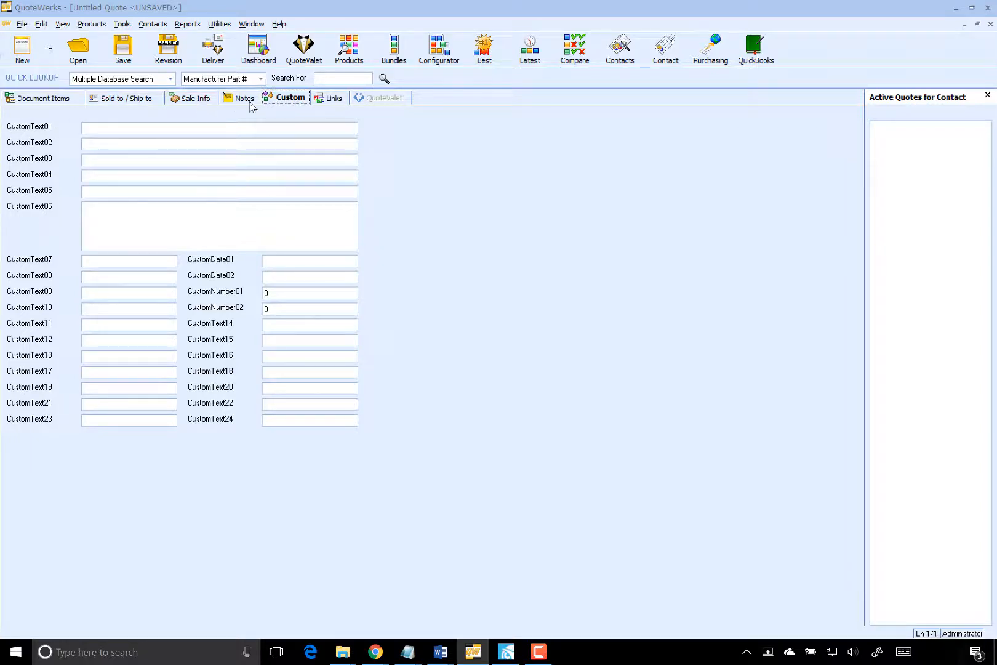
click(196, 98)
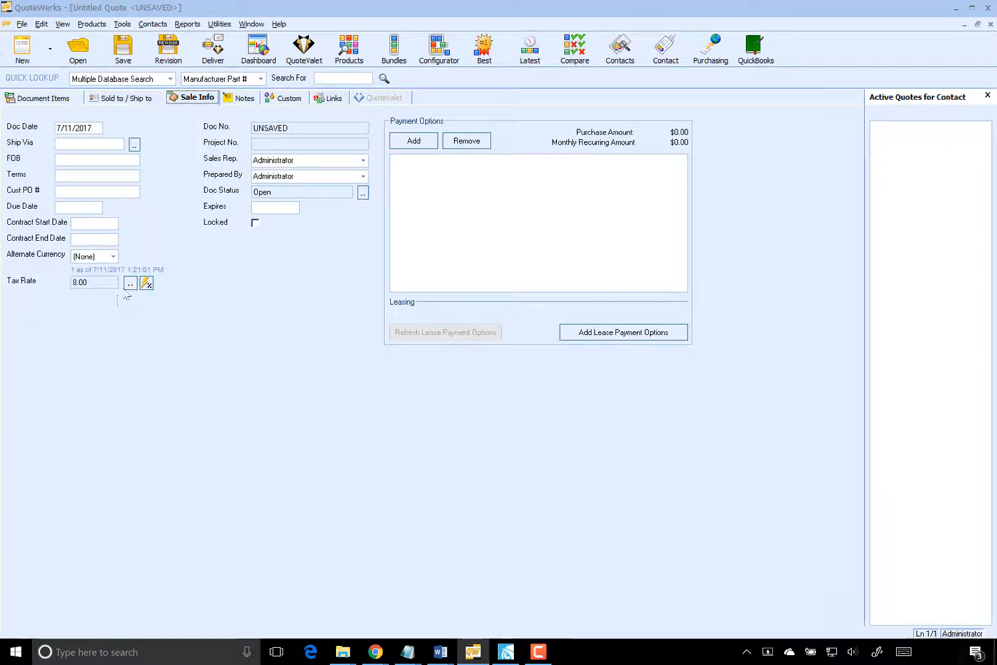
Look up the company "thor" in ConnectWise, insert the Thors Hammers contact as Sold to, and view the quote's custom fields
click(132, 100)
click(168, 141)
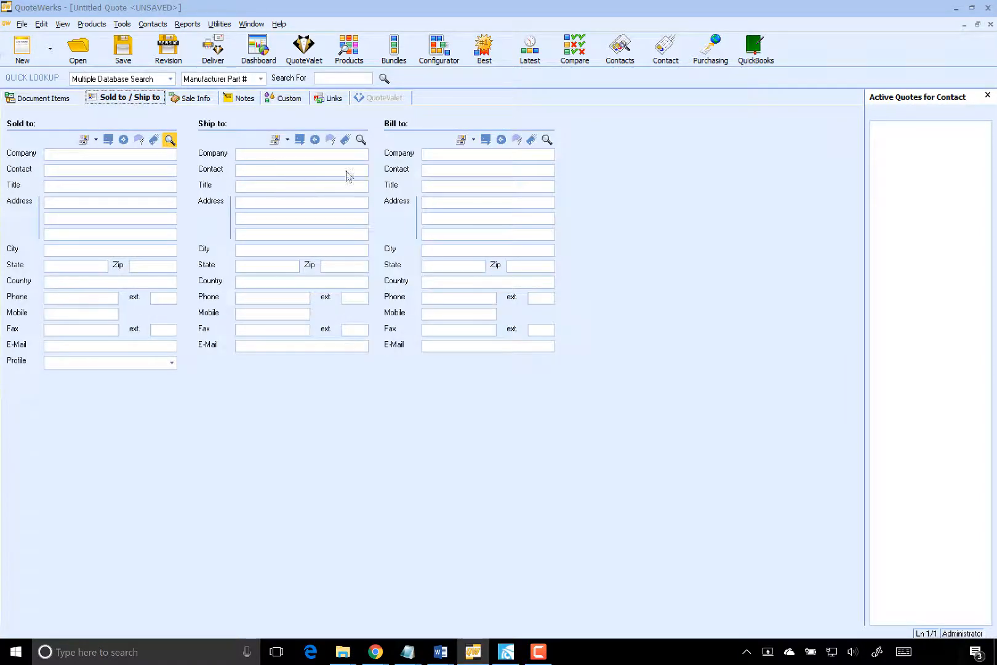
text(thor)
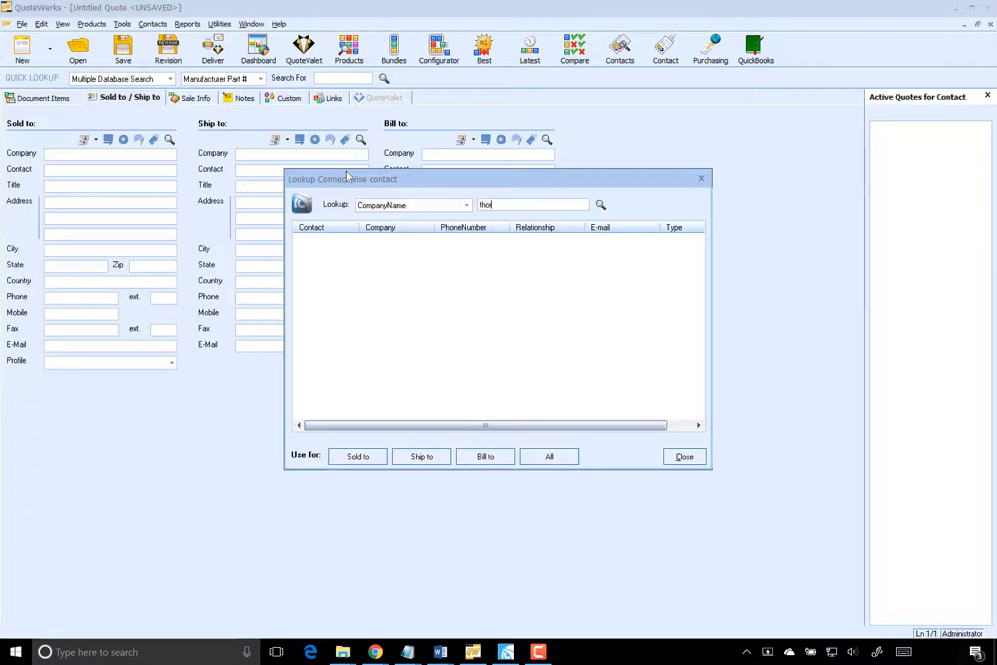
key(Return)
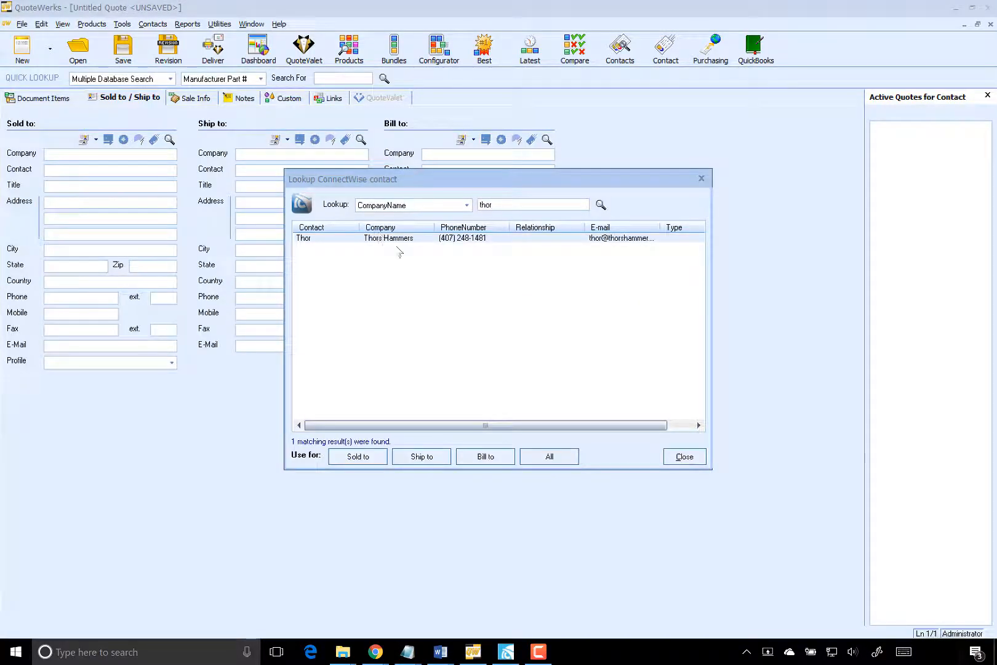
click(399, 239)
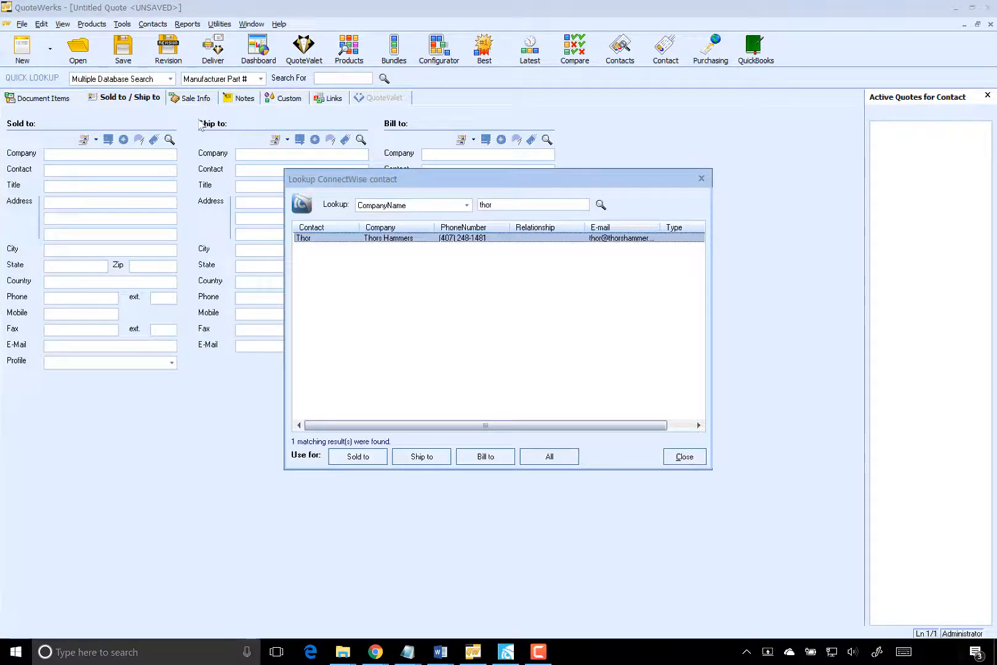
click(358, 457)
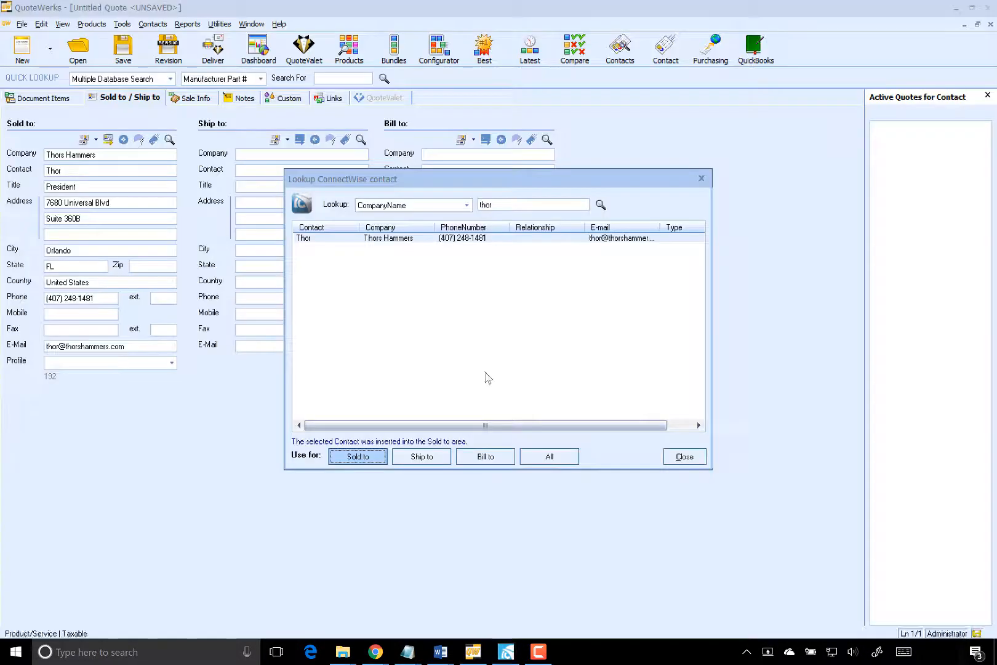
click(684, 456)
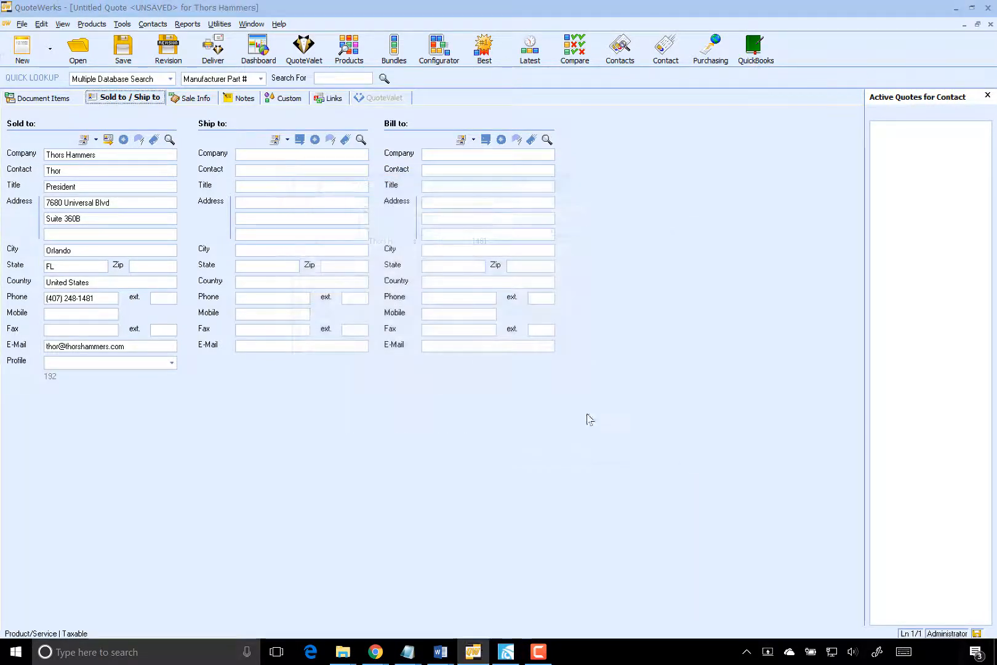
click(288, 98)
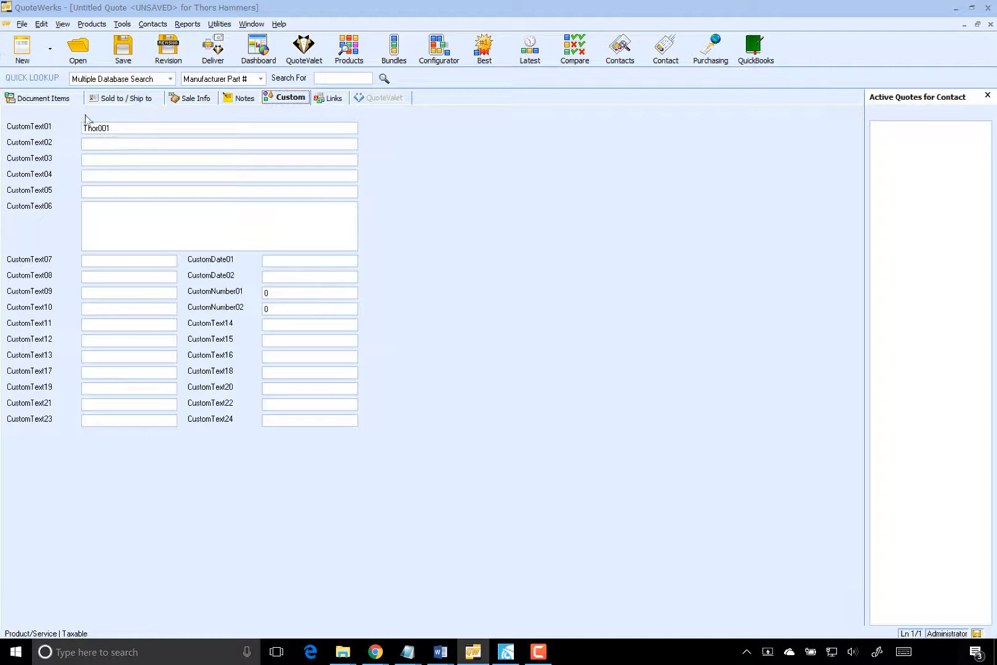
Check the tax rate in the quote's sale information against the tax codes in ConnectWise Manage, and return to the QuoteWerks document items
click(195, 99)
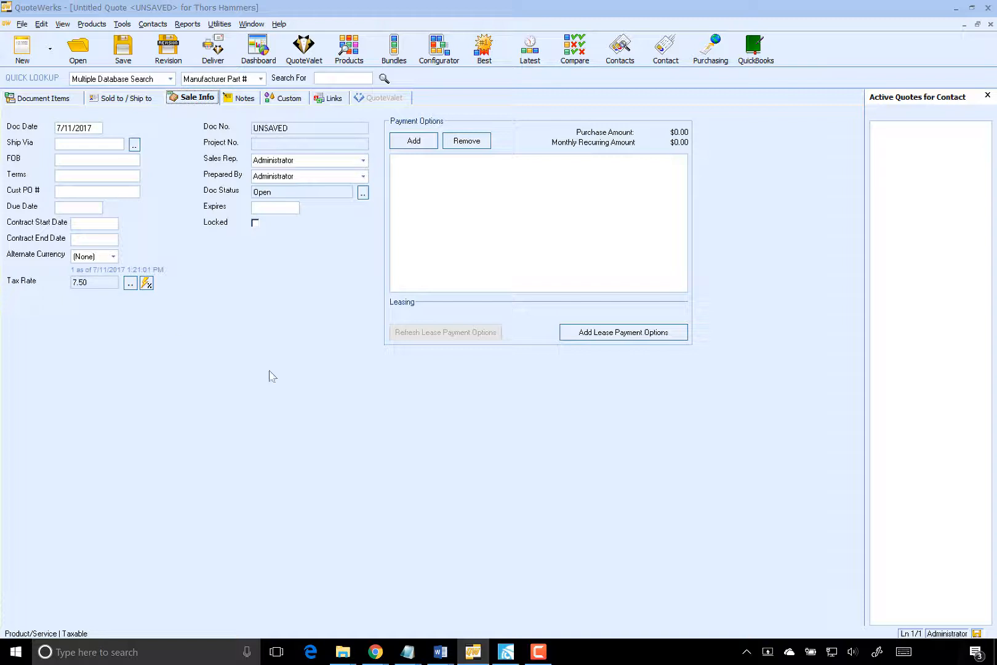
click(500, 652)
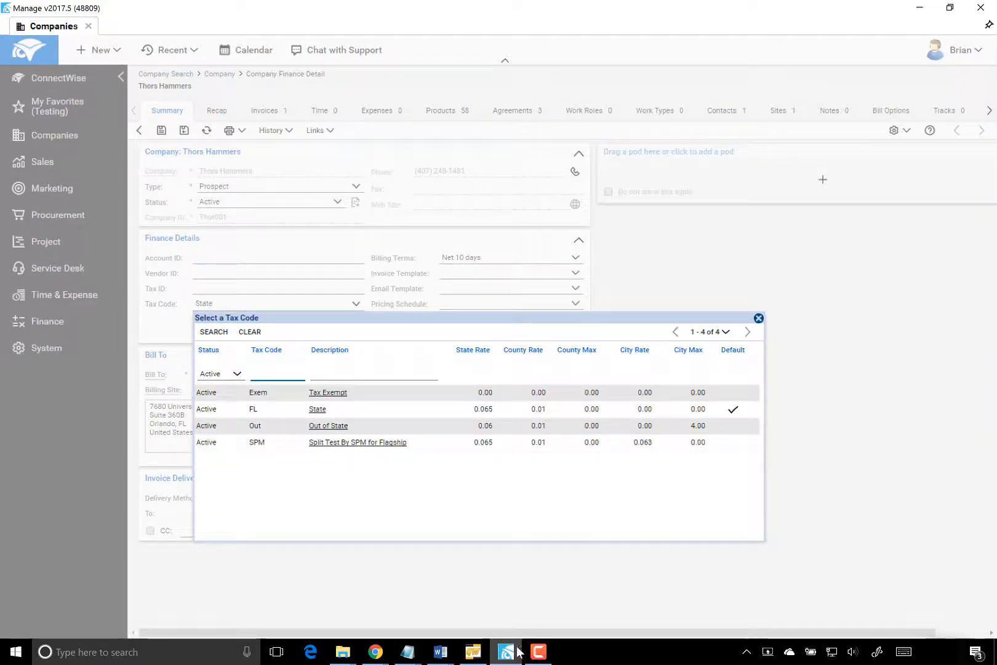
click(478, 655)
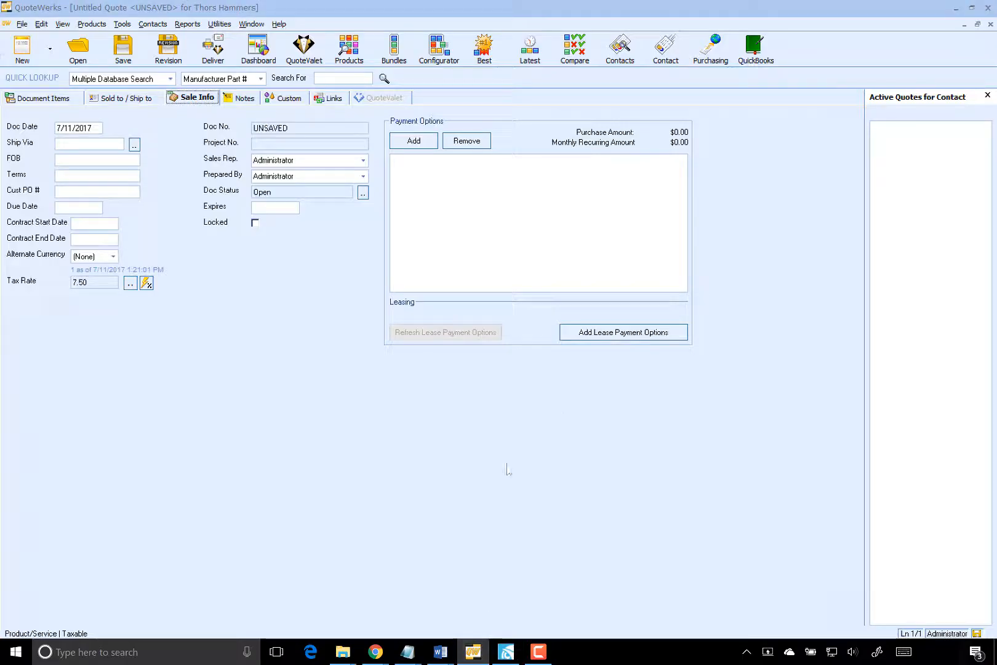
click(52, 99)
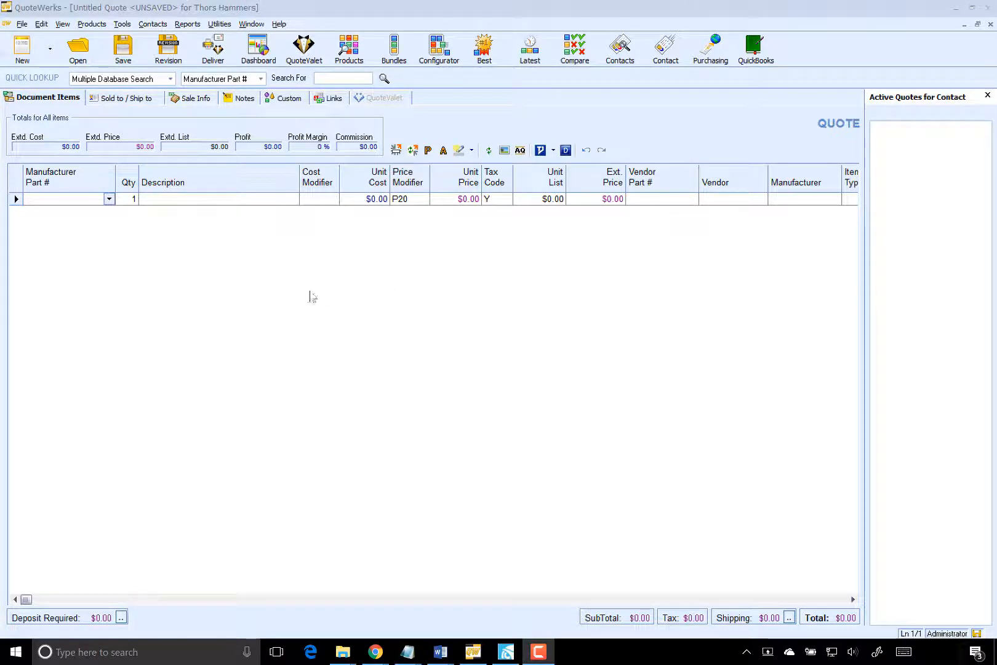
Open the ConnectWise setup from the contact manager setup and select Primary CRM as integration mode with ConnectWise for purchase order integration
click(153, 23)
click(177, 87)
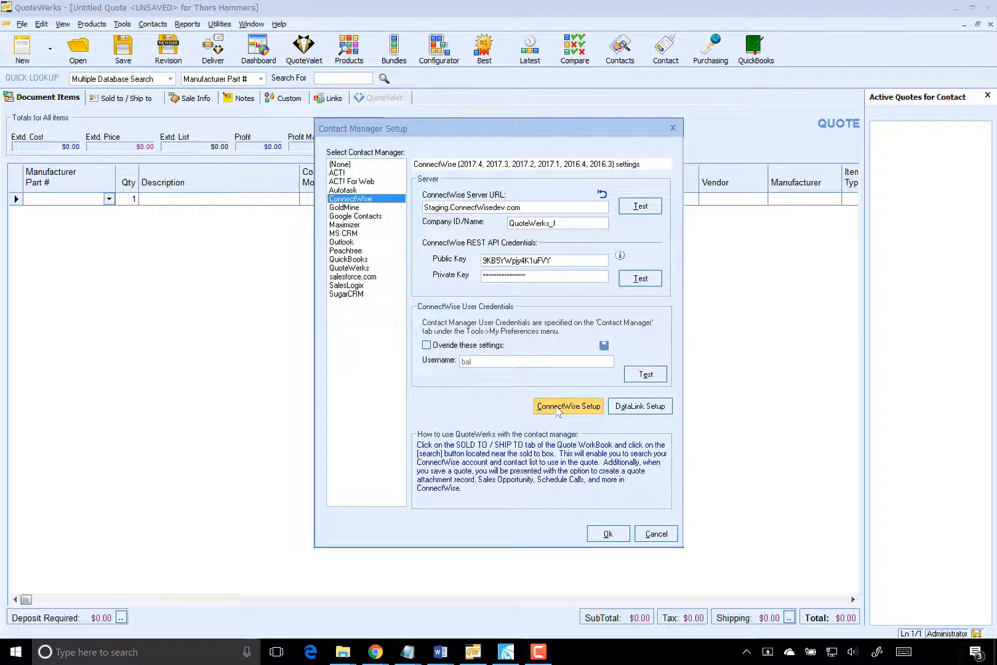
click(553, 415)
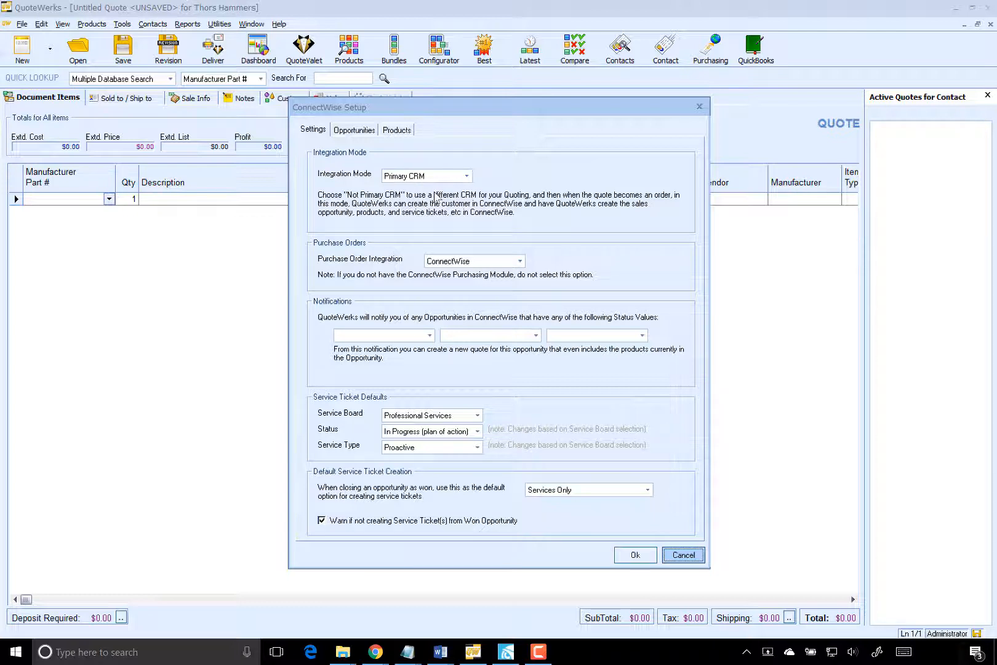
click(466, 176)
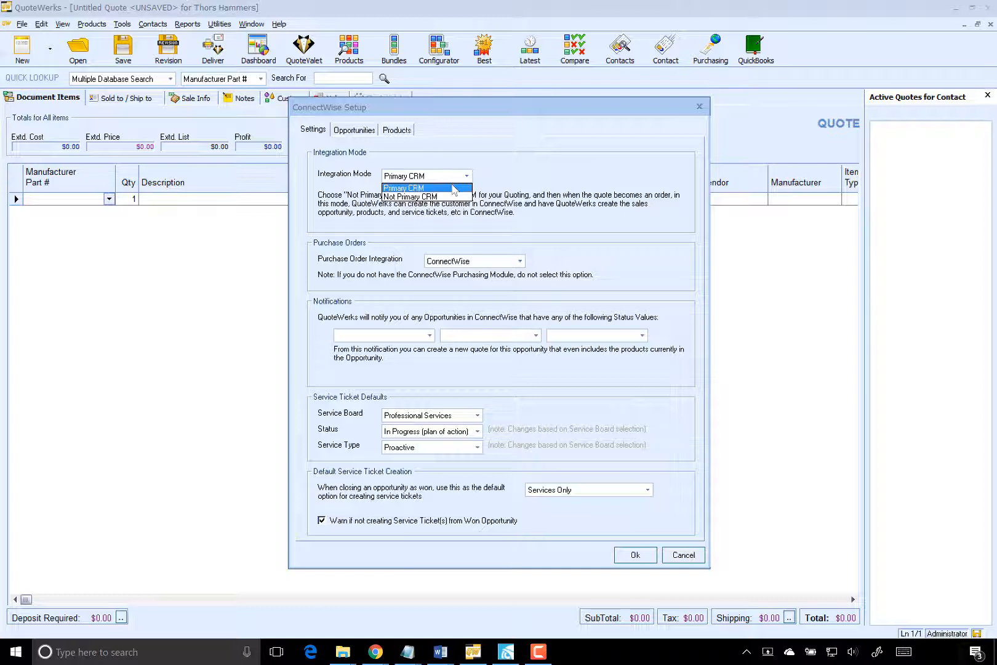
click(453, 189)
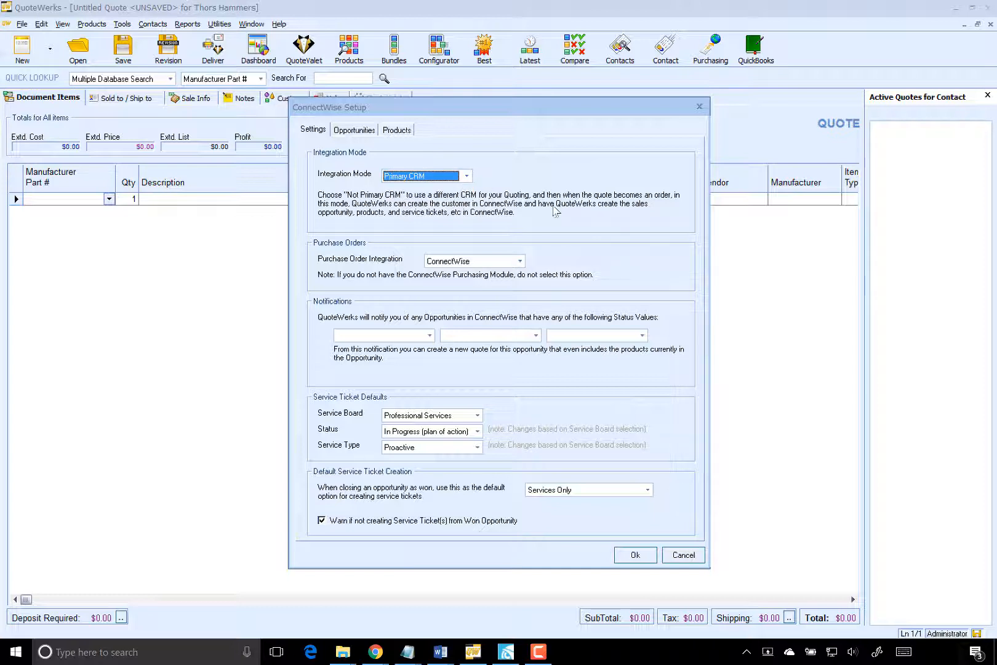
click(516, 262)
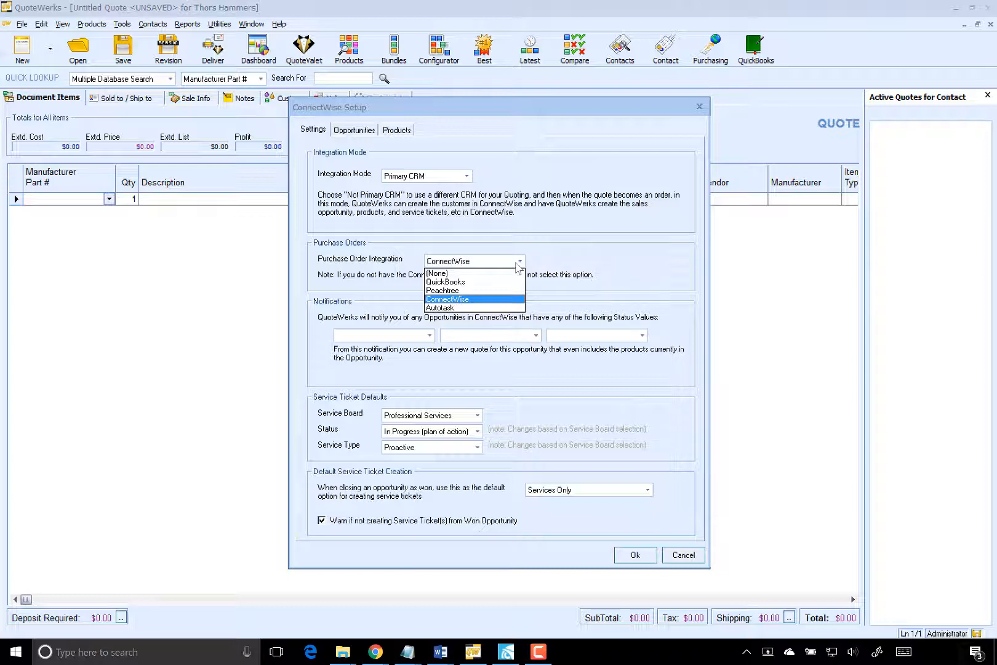
click(471, 299)
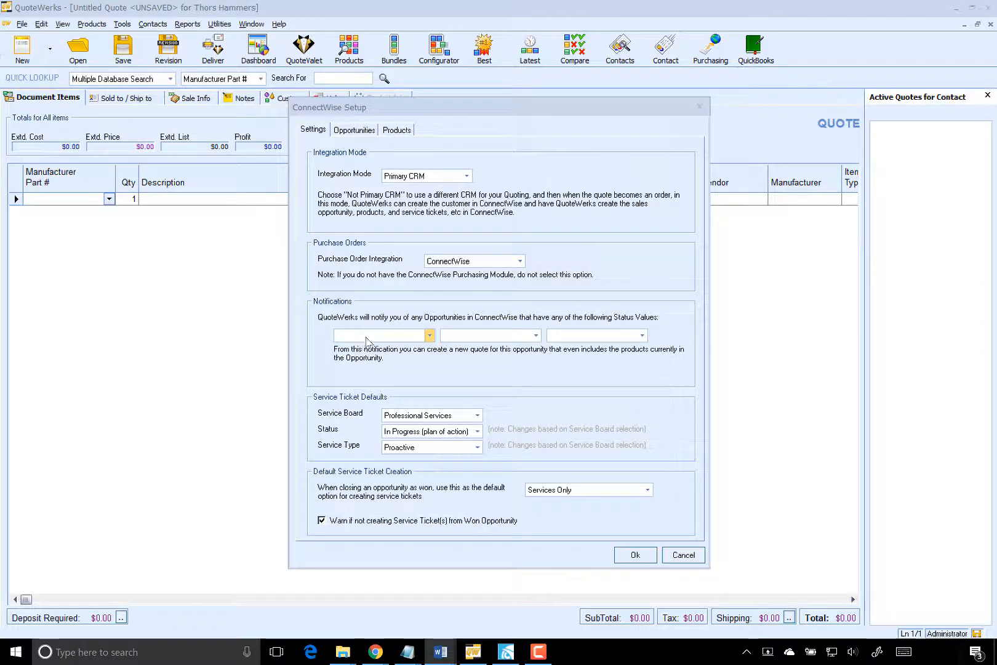
Set the first opportunity notification status to CreateQuote and review the default service ticket creation options
click(429, 335)
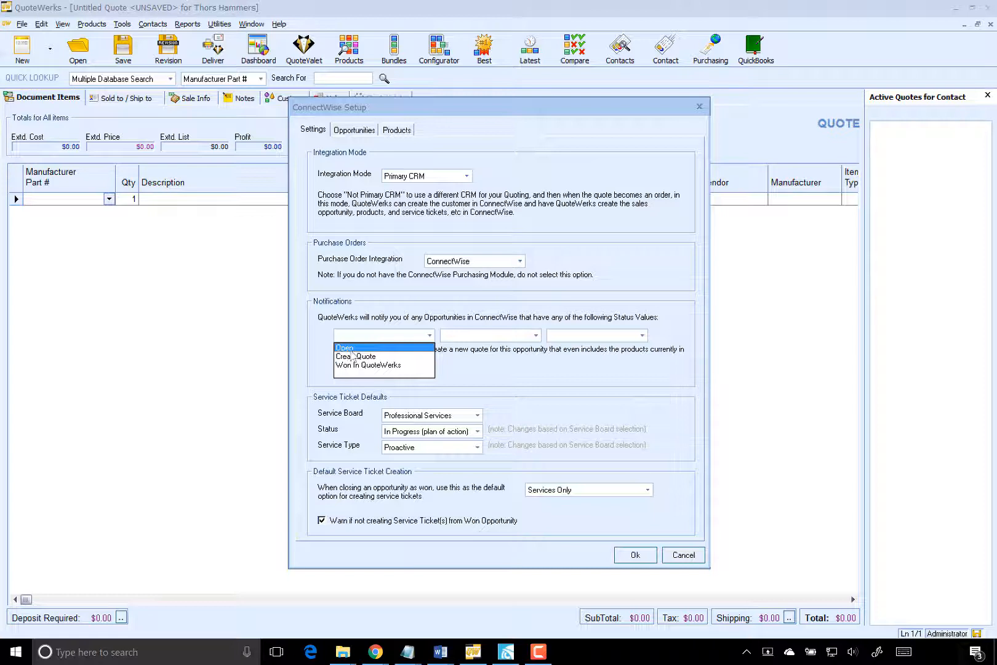
click(363, 358)
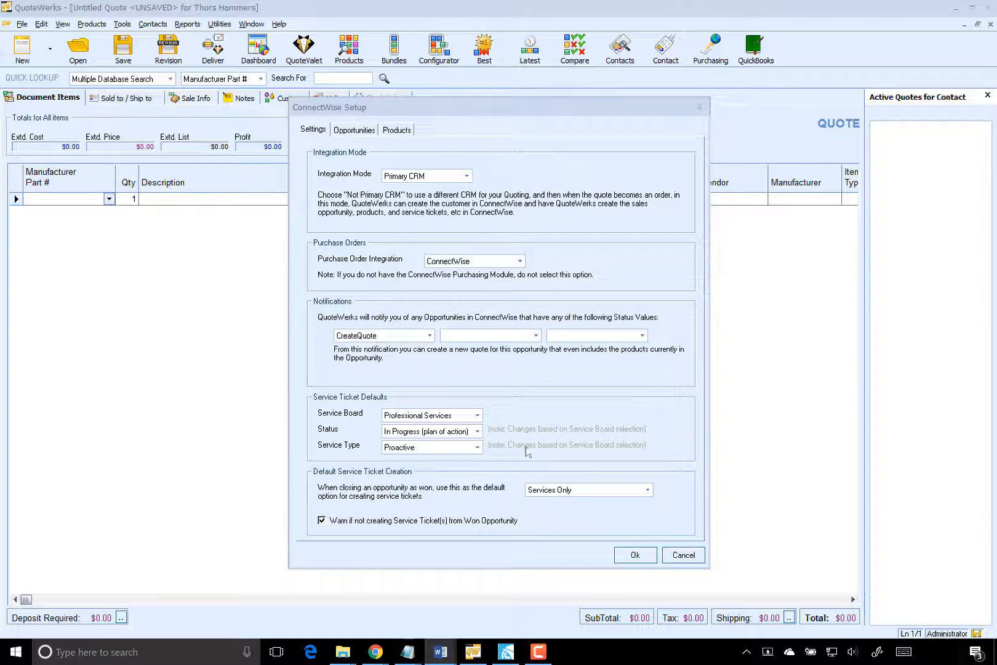
click(570, 490)
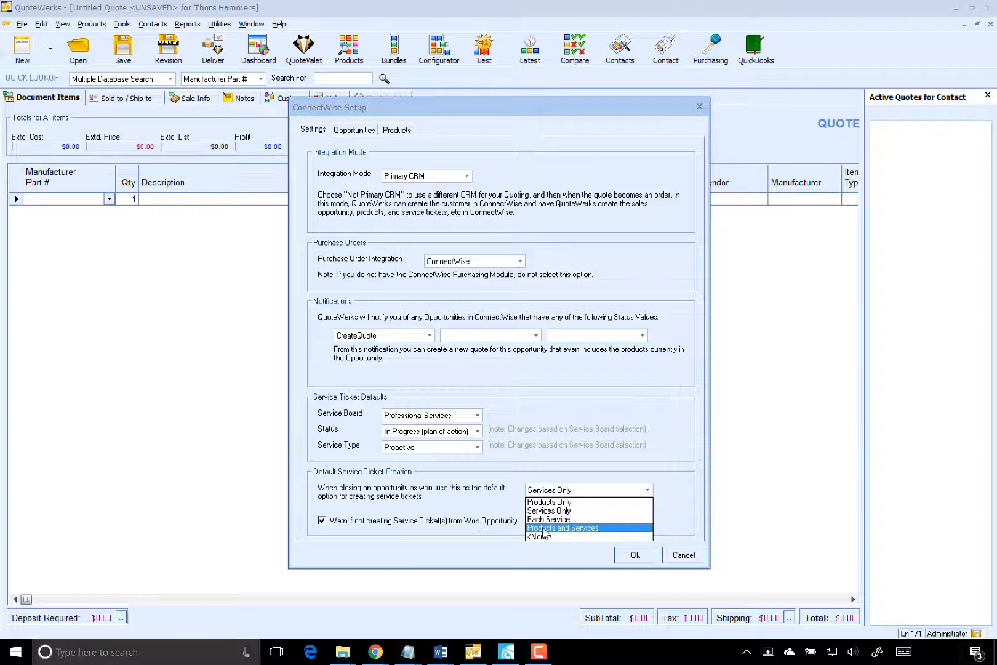
click(501, 490)
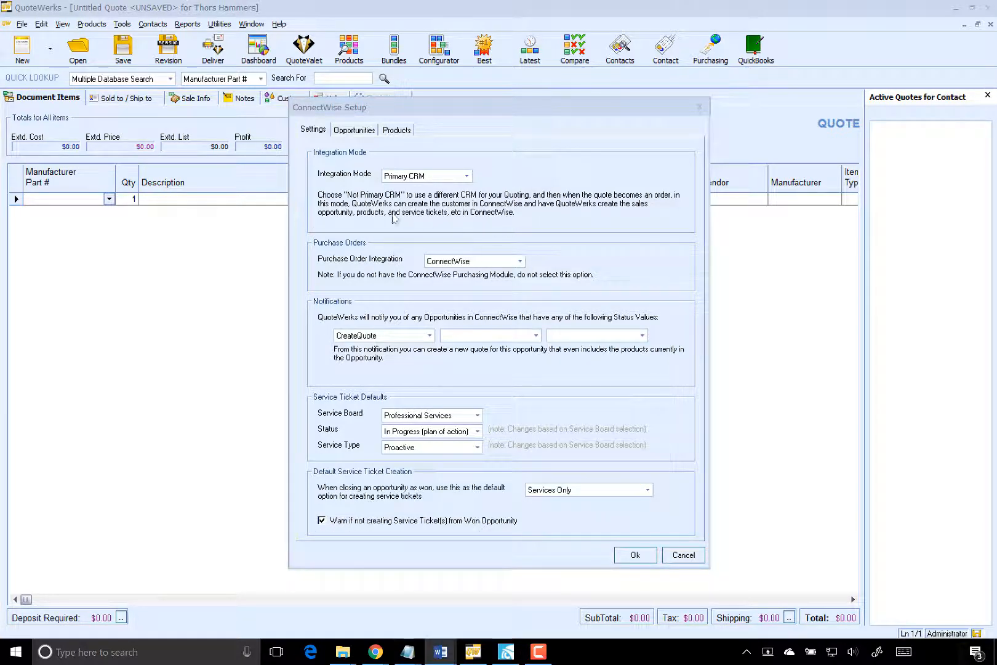
In the opportunity settings, try the sales opportunity completion options and select Automatic when converting to Order
click(352, 131)
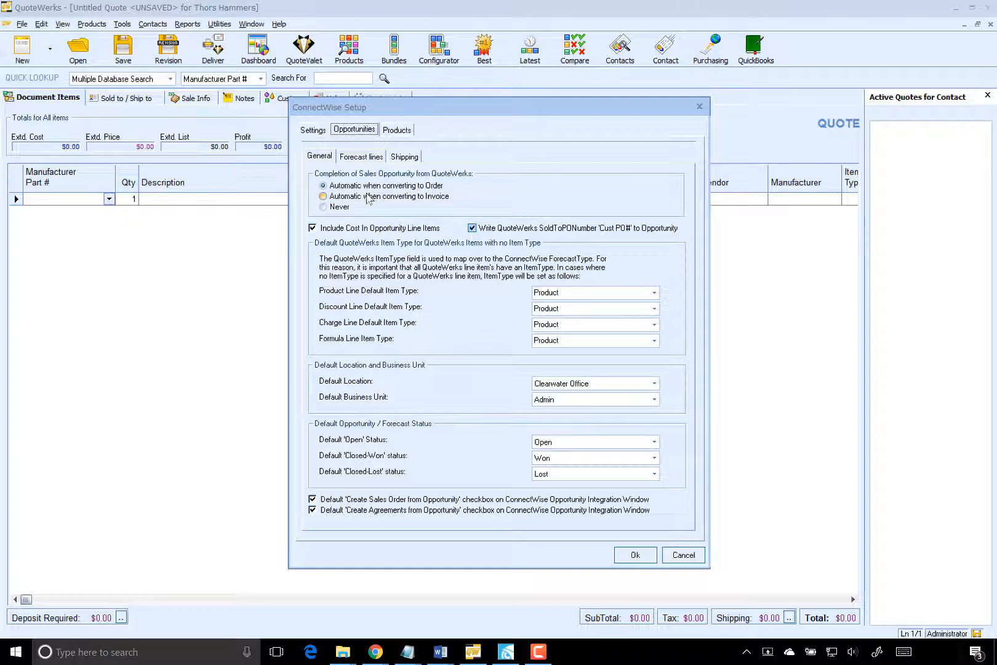
click(363, 195)
click(333, 207)
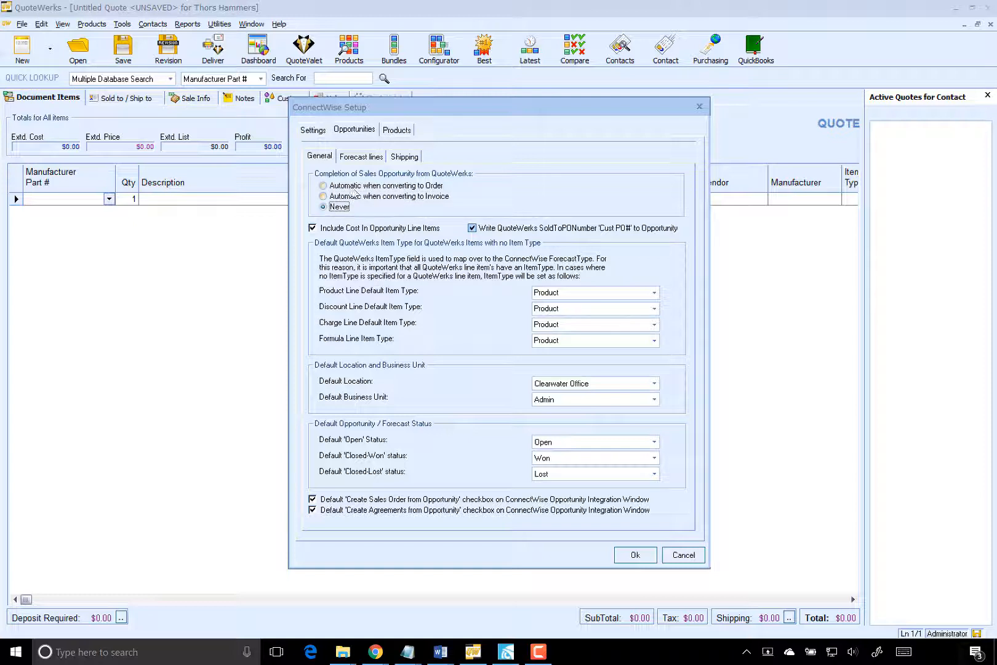
click(323, 186)
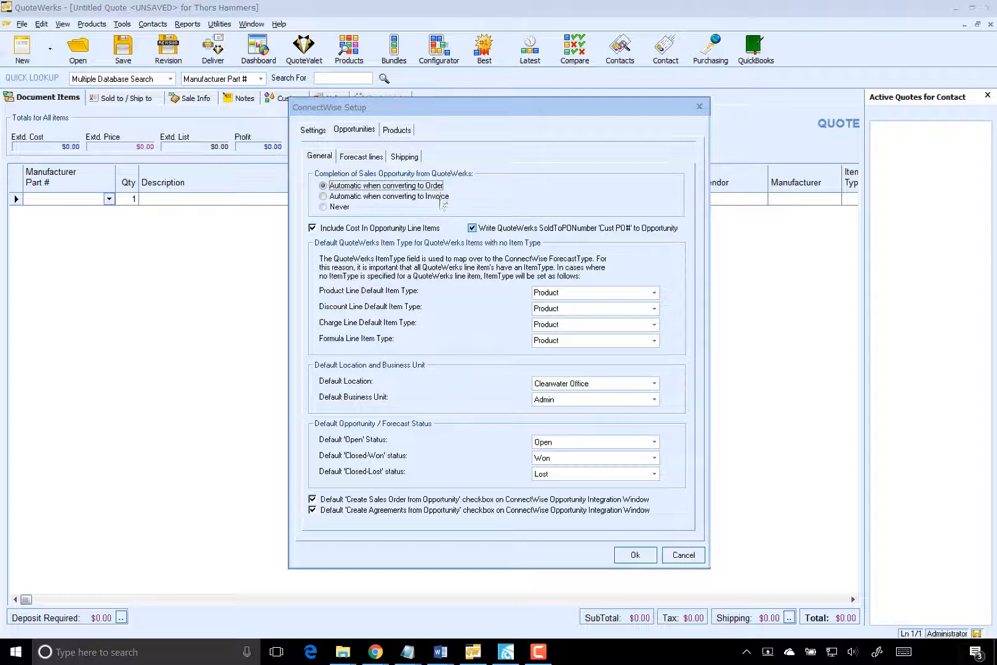
Turn the opportunity cost and Cust PO# options off and back on, and set the default Closed-Won status to Won In QuoteWerks
click(357, 231)
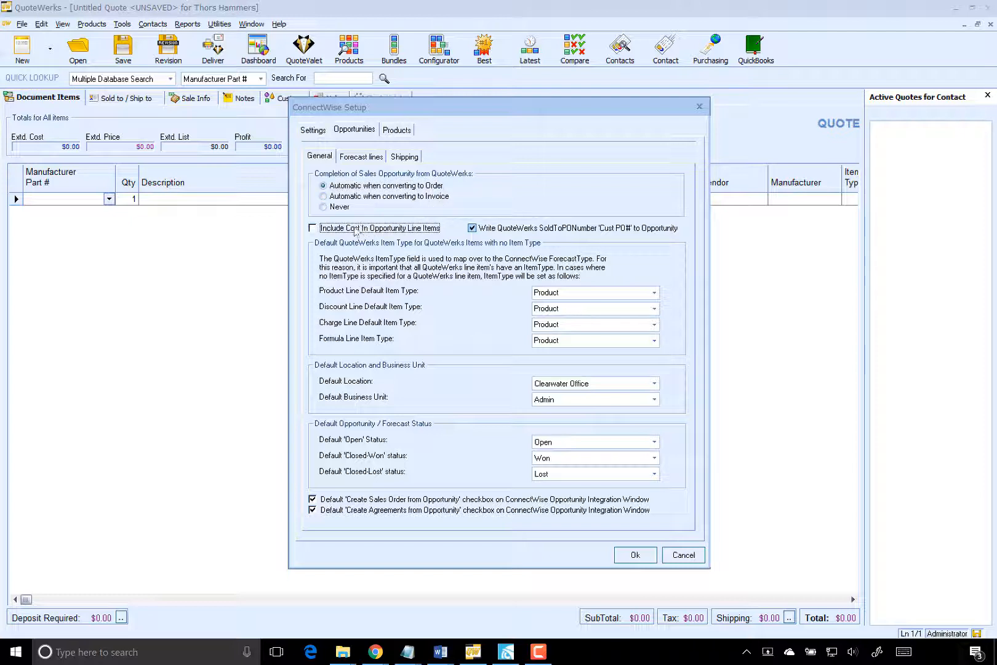
click(355, 231)
click(483, 228)
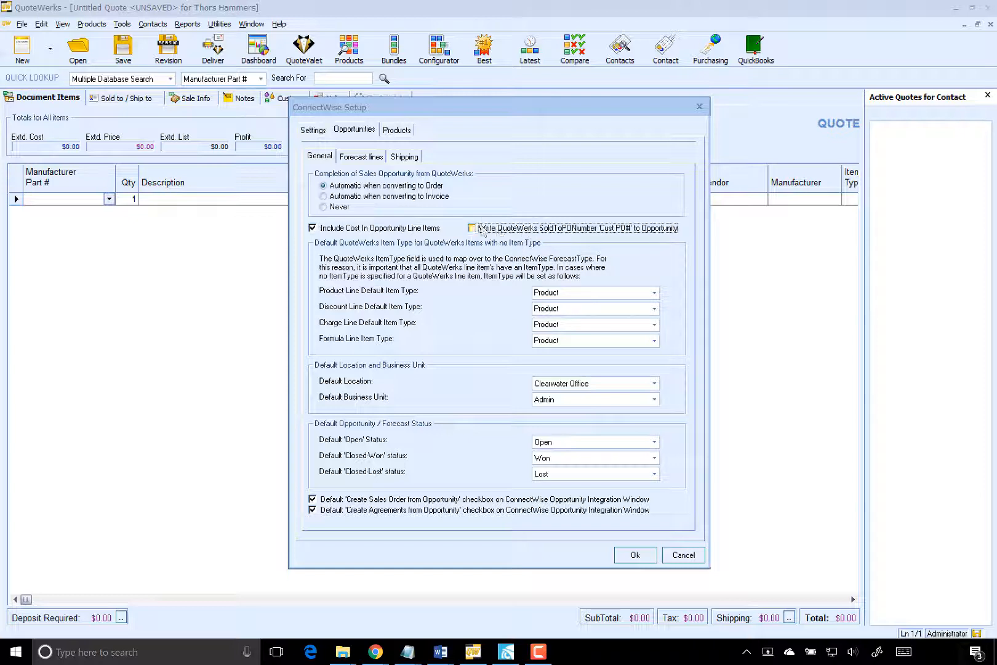
click(483, 229)
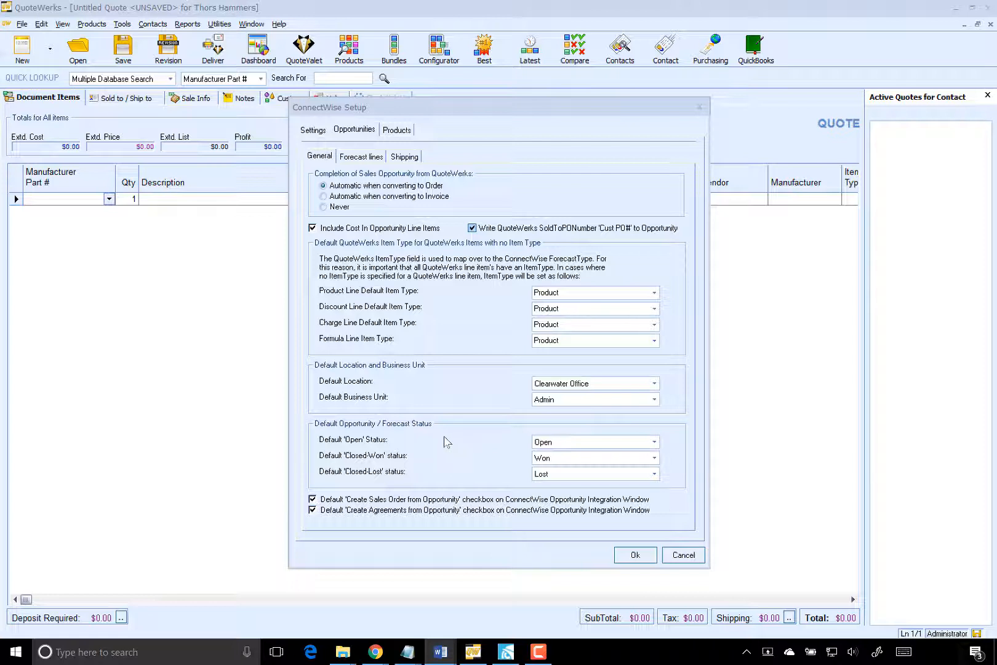
click(653, 457)
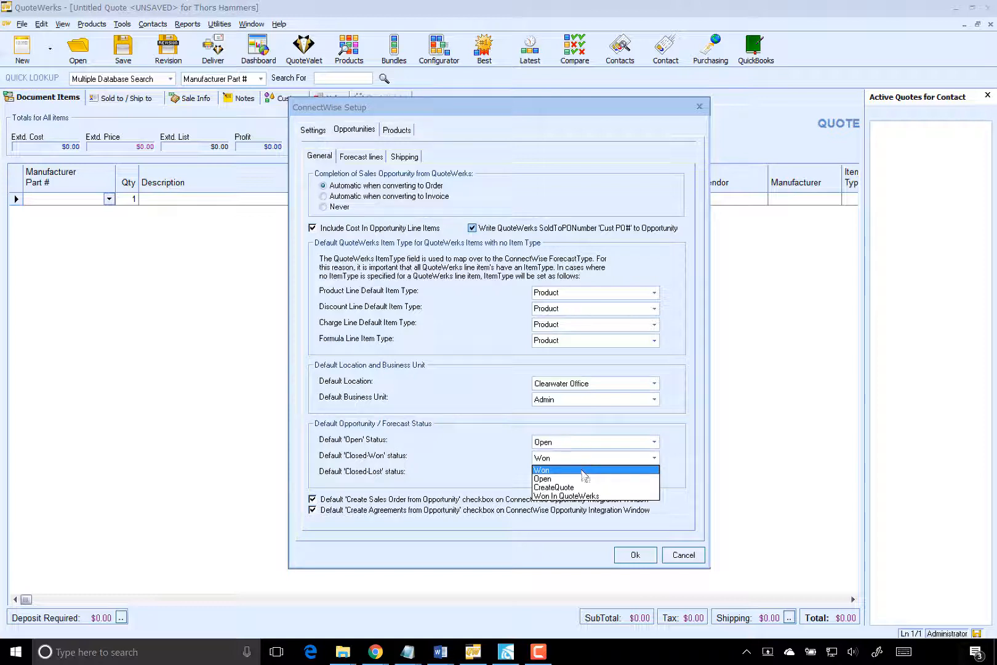
click(588, 496)
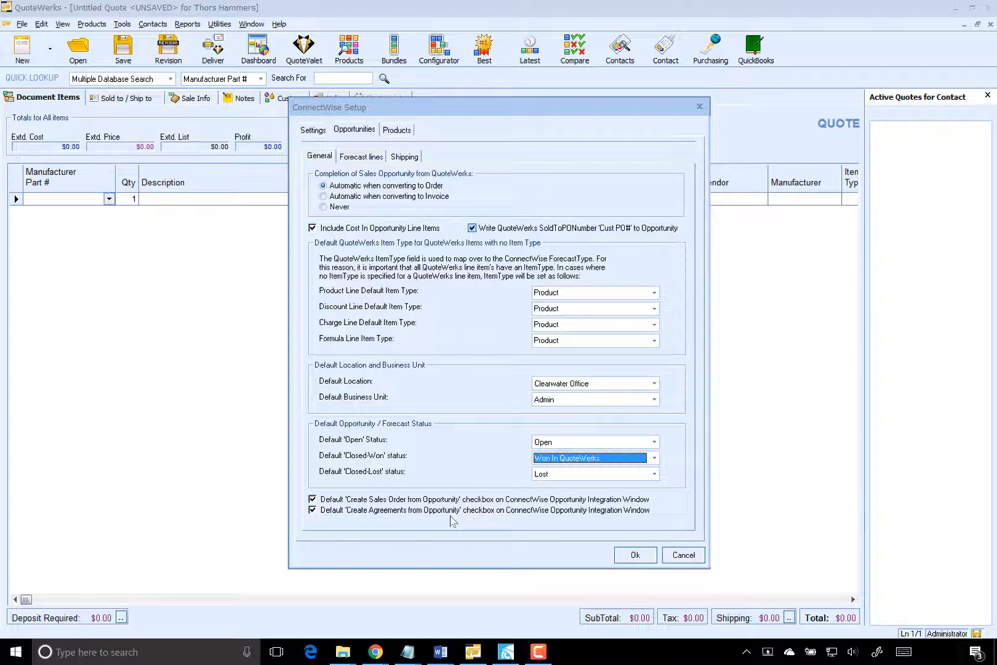
In the forecast line settings, enable the default 'Create / Update individual Product items' option, leaving forced creation of individual product items enabled
click(369, 157)
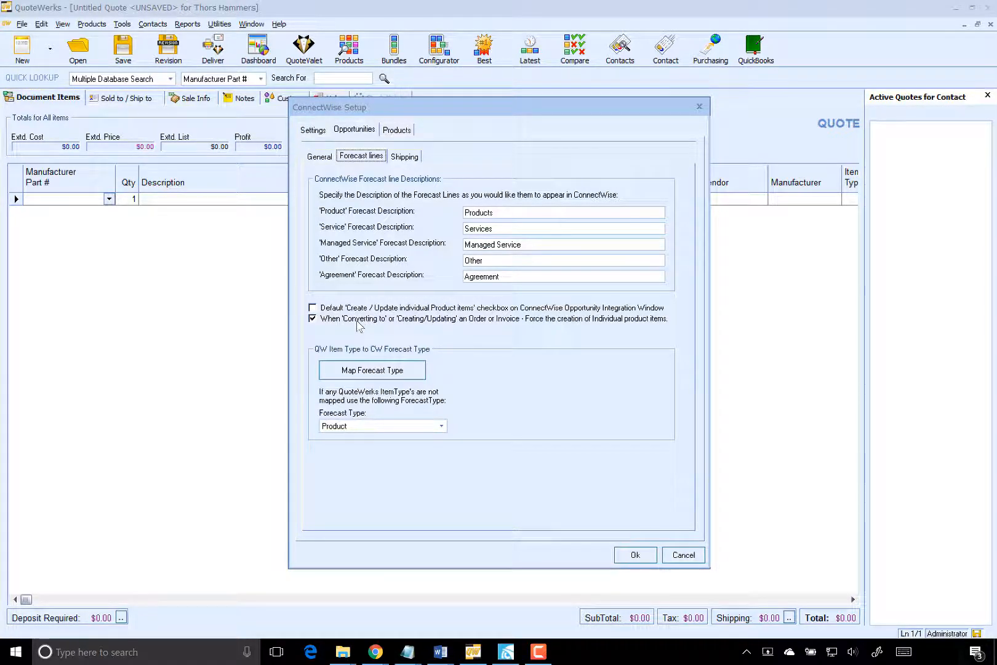
key(Tab)
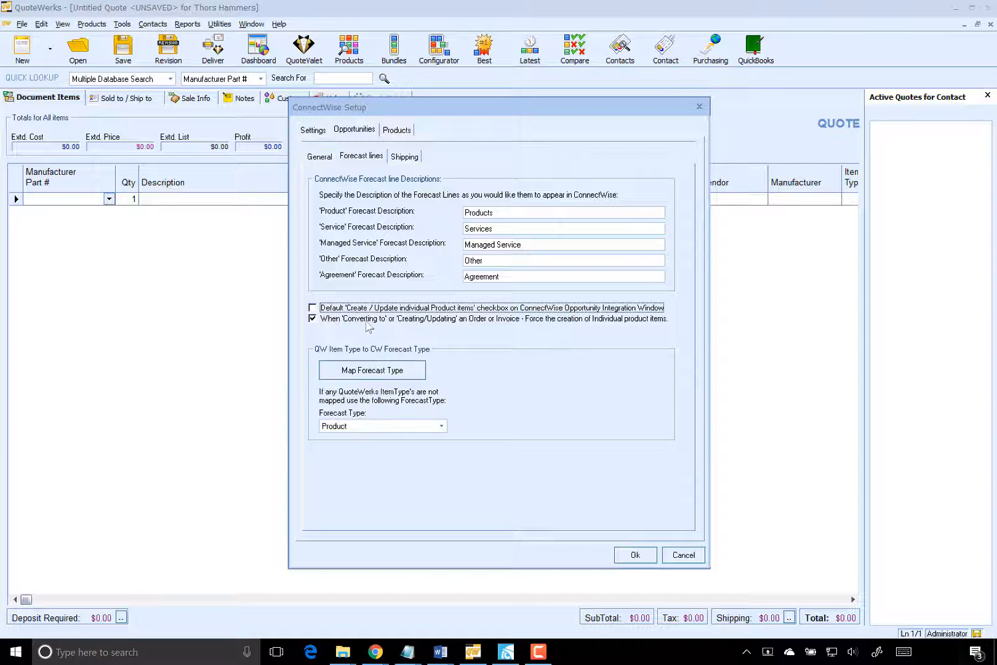
click(333, 320)
click(333, 320)
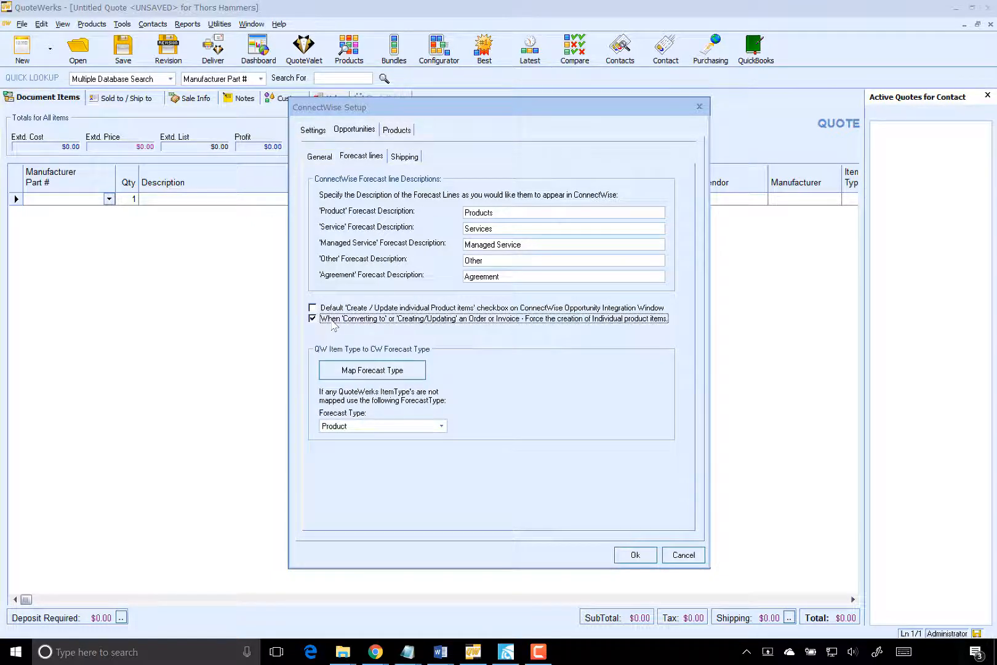
click(340, 310)
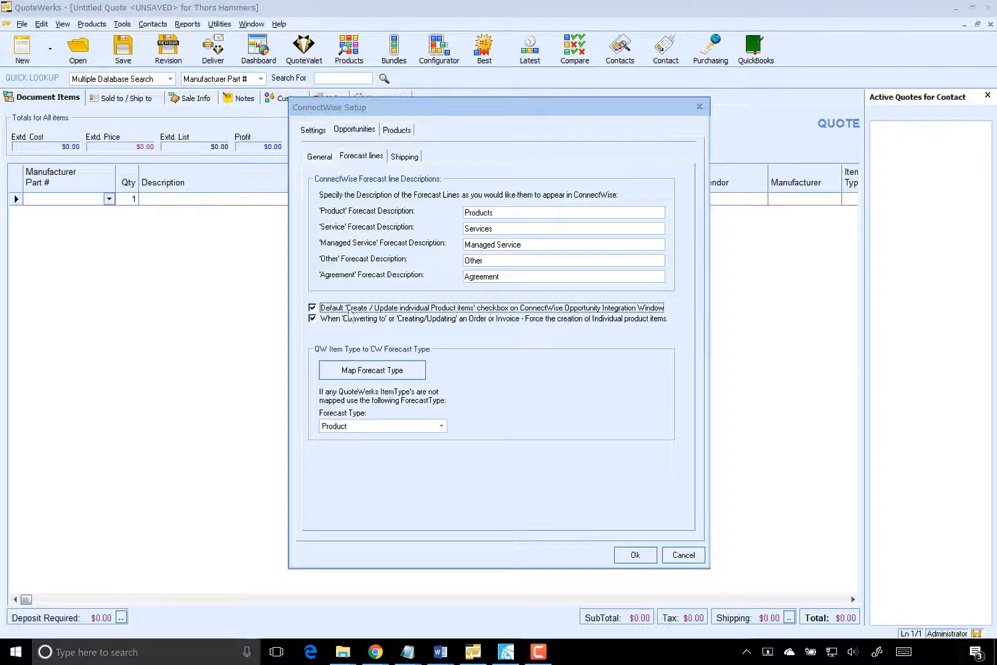
key(Tab)
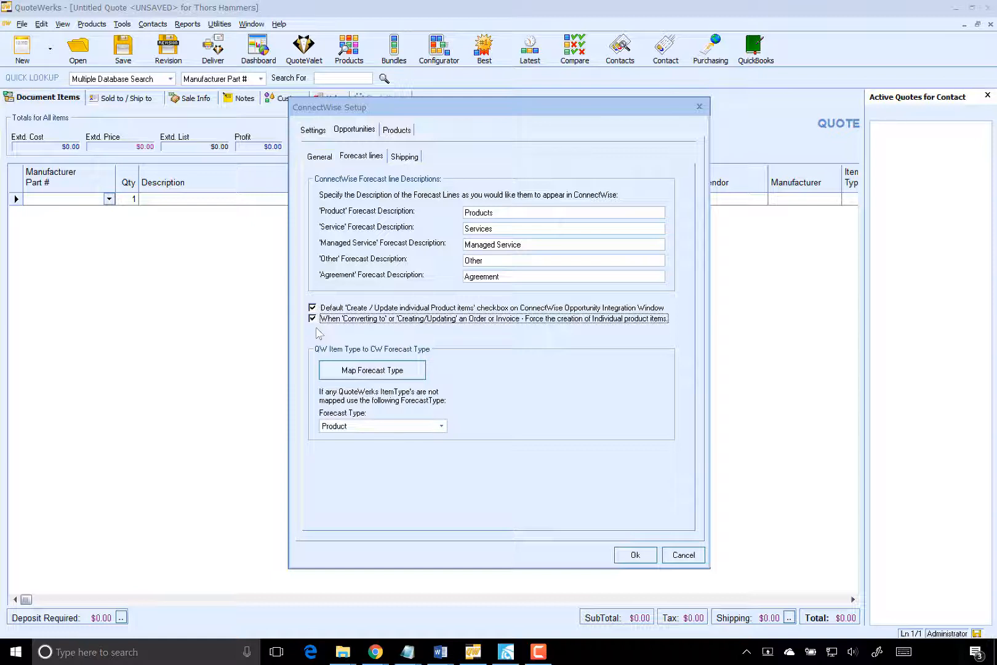
Map the QuoteWerks item types Service and Product to the ConnectWise forecast type Product and save the mapping
click(380, 367)
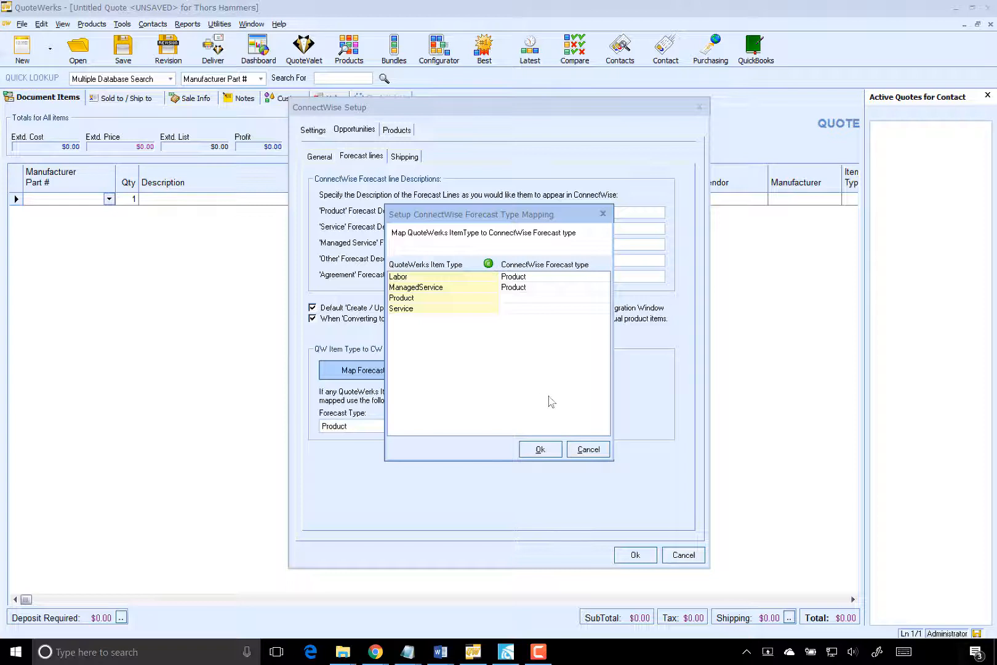
click(539, 314)
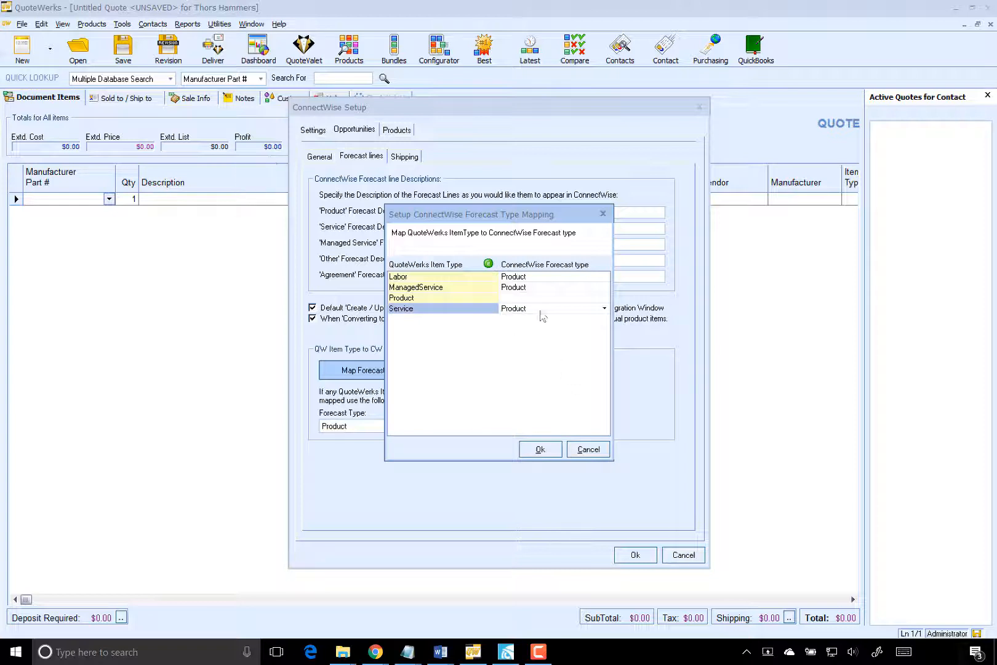
click(603, 308)
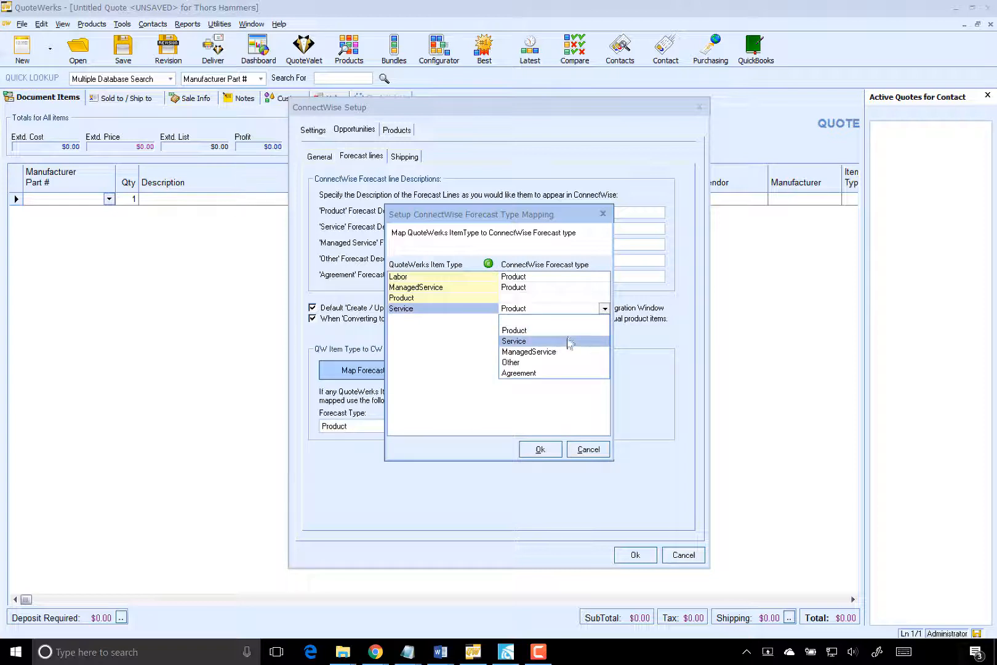
click(567, 331)
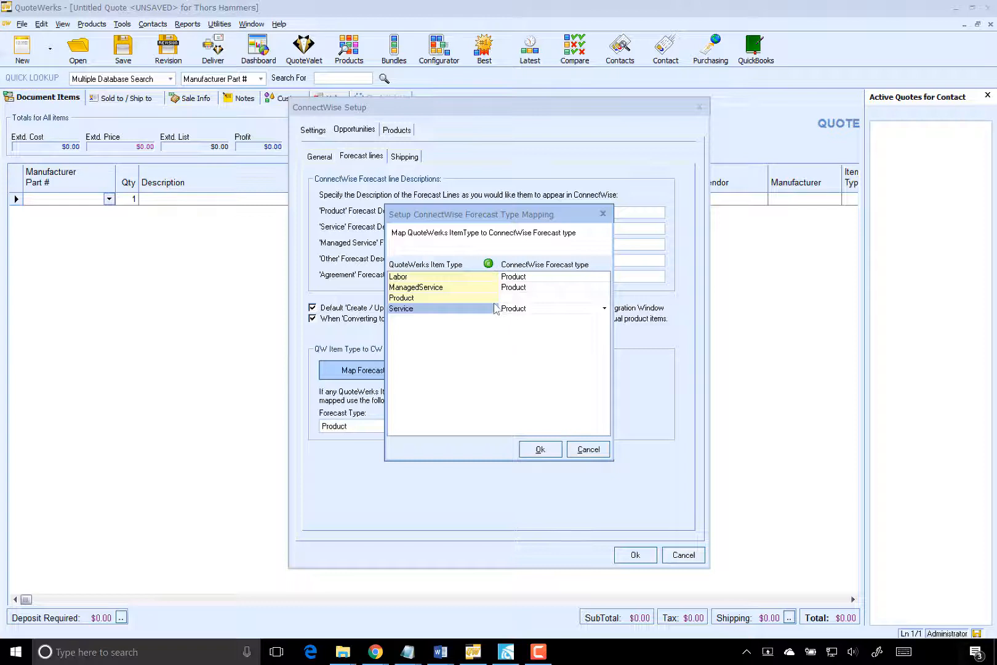
click(520, 298)
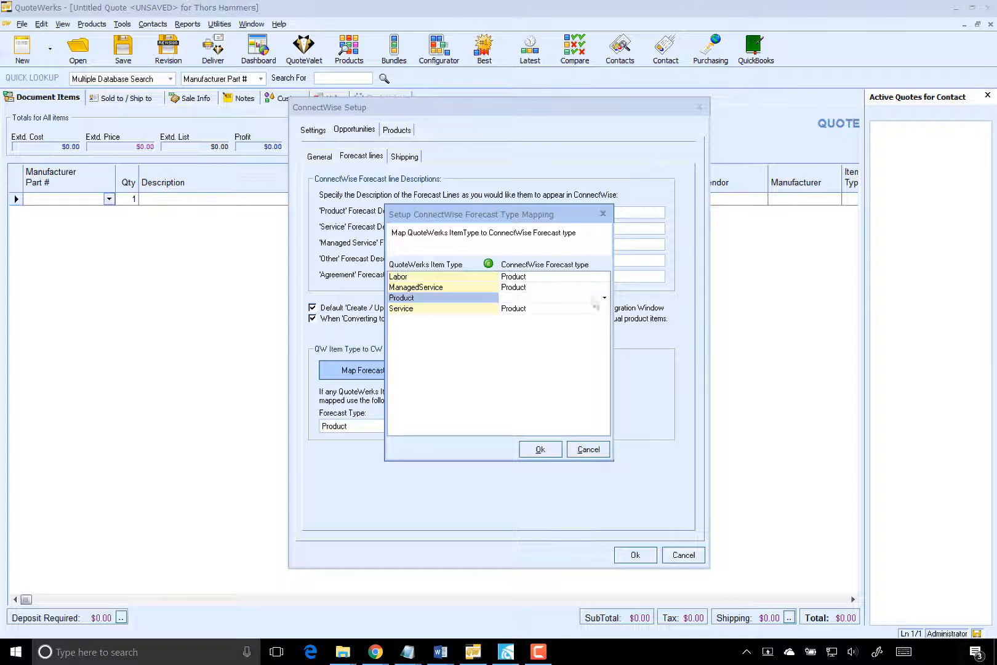
click(603, 298)
click(568, 321)
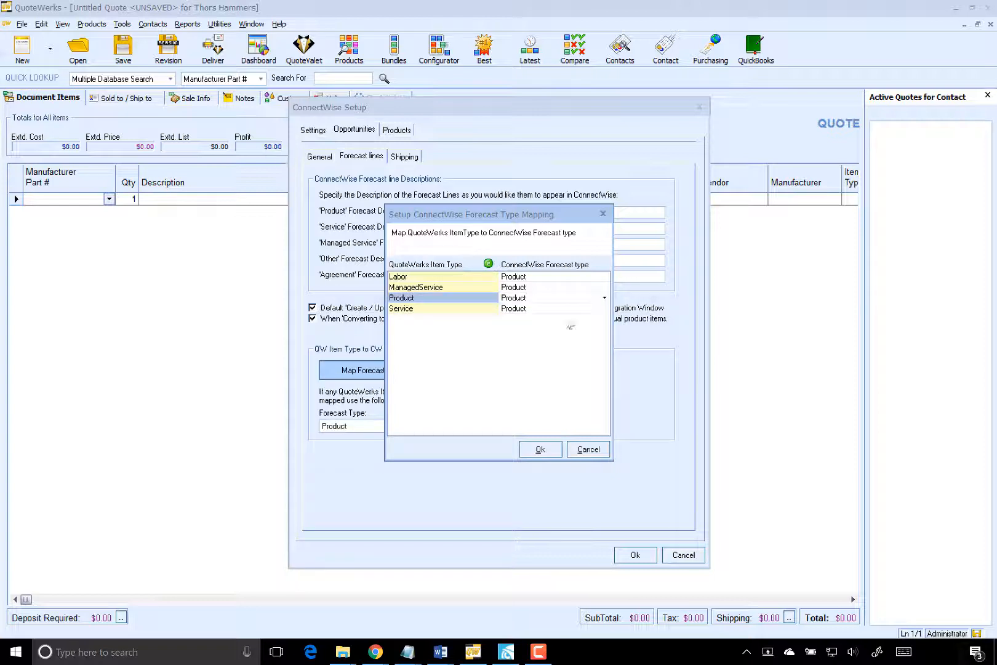
click(540, 448)
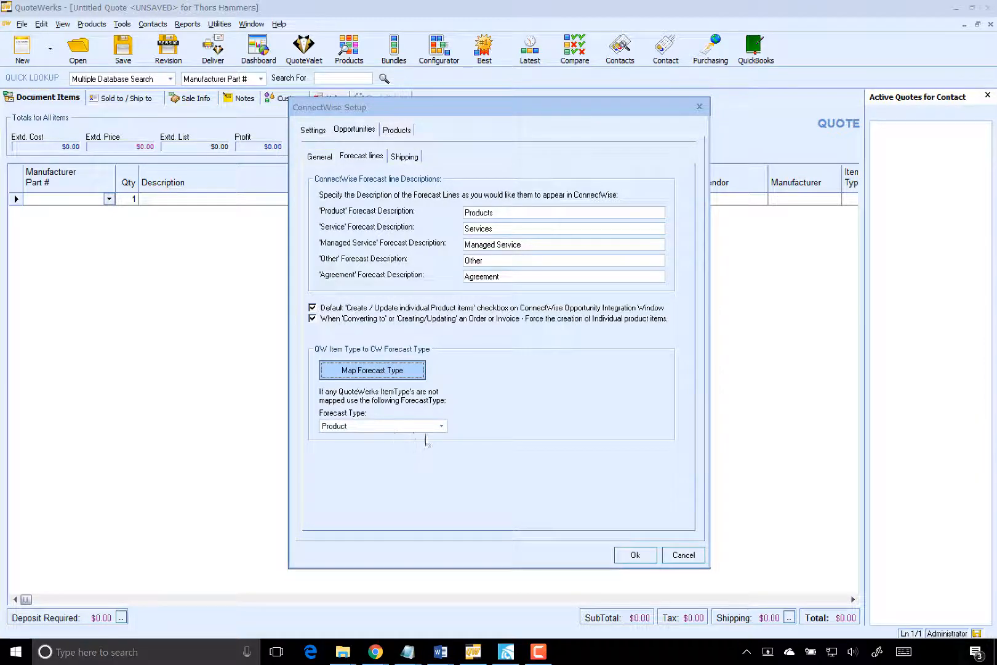
Check the fallback forecast type choices, leaving Product, and set shipping to be added as a product under the opportunity Products tab
click(369, 426)
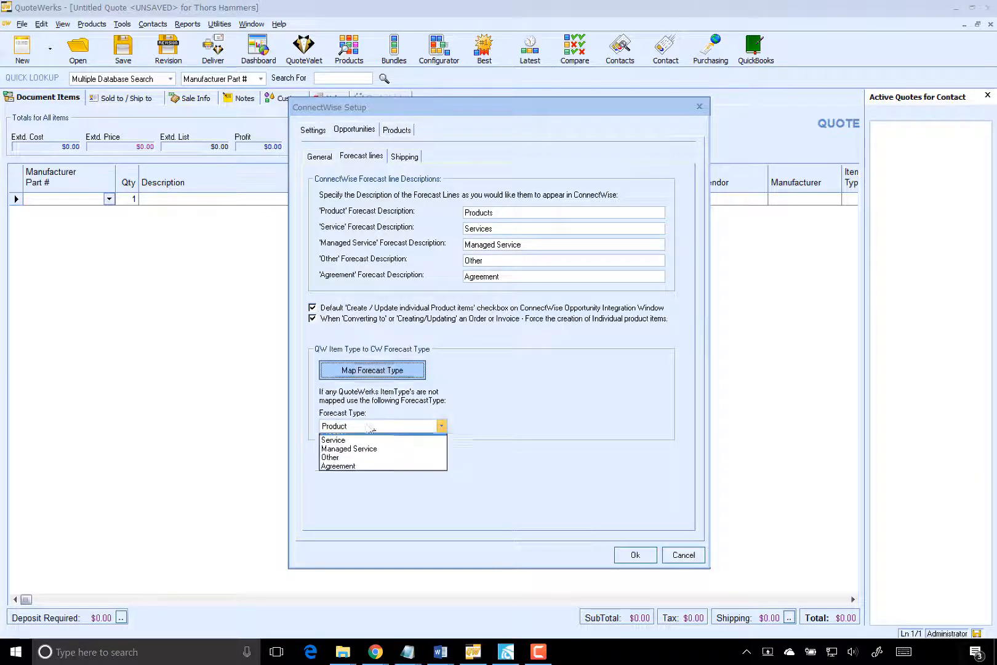
click(353, 439)
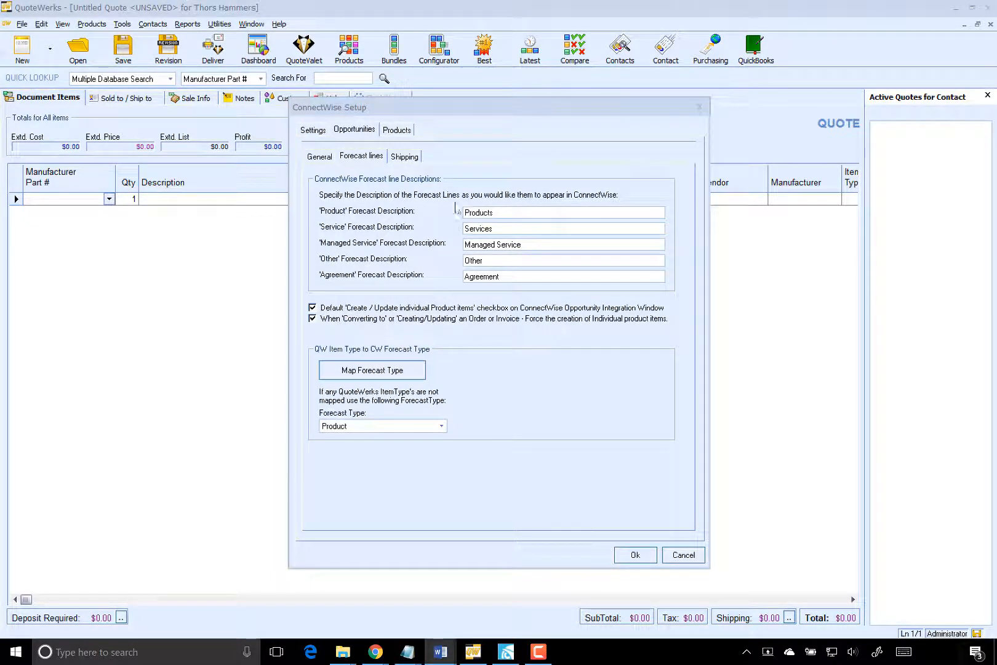
click(404, 156)
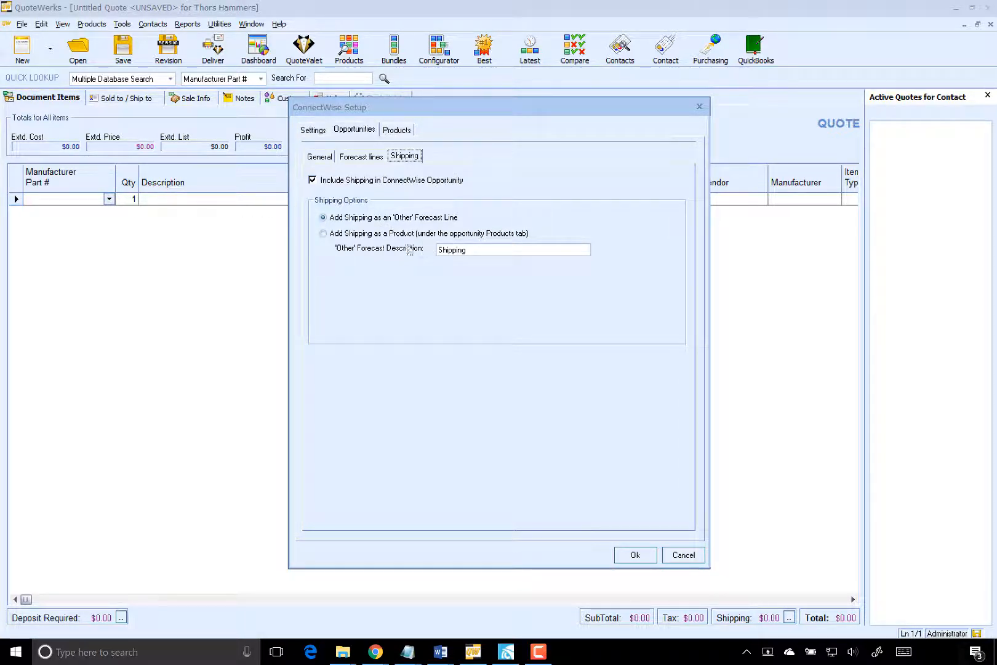
click(416, 219)
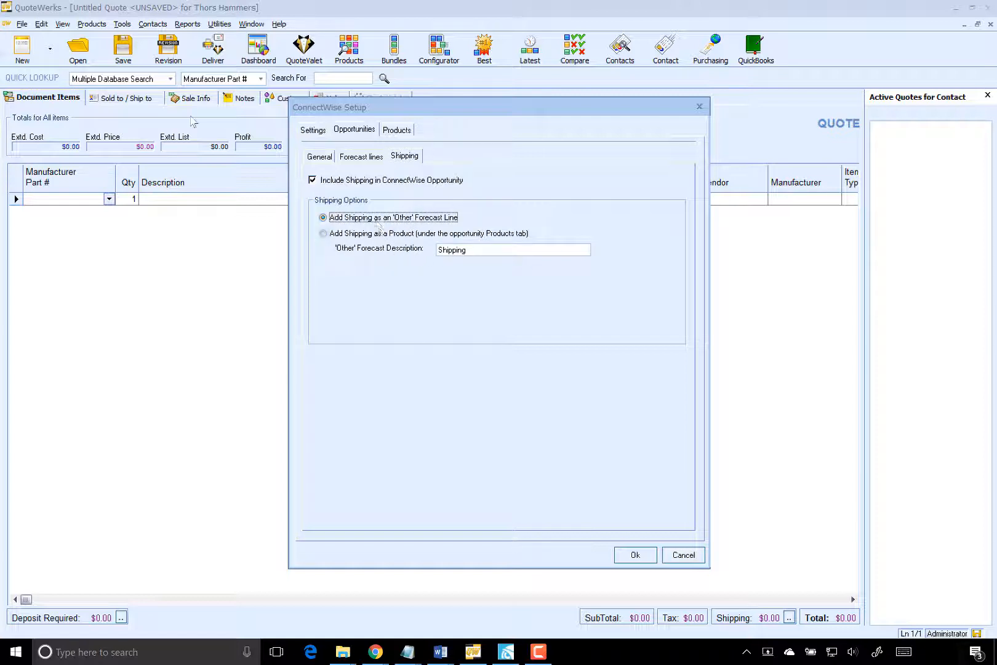
click(323, 233)
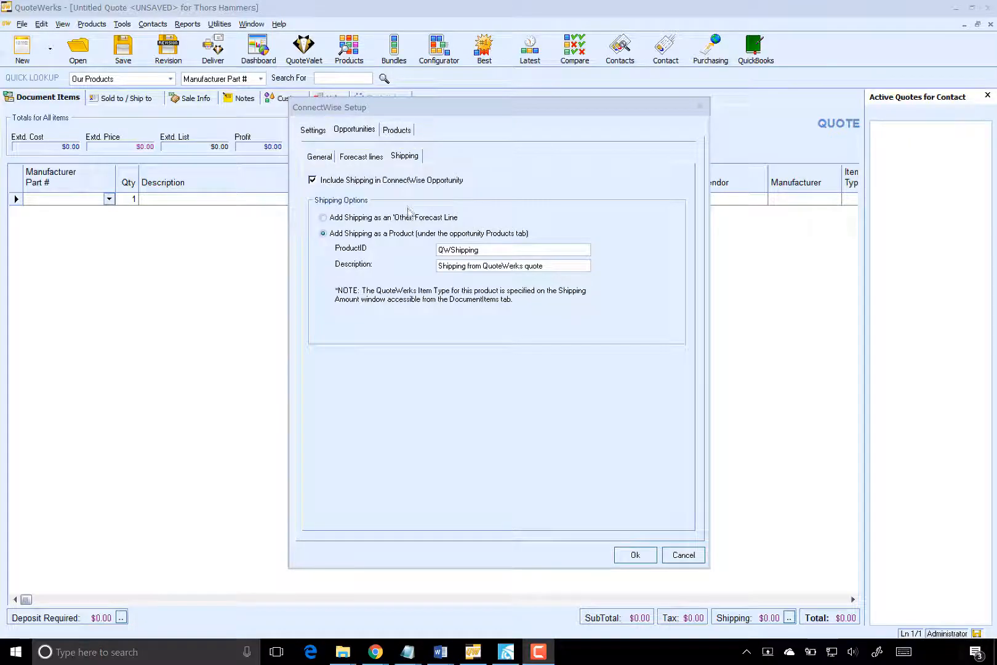
In the product mappings, select ManufacturerPartNumber as the field for the ConnectWise Product ID and check the discount line's default product ID
click(406, 131)
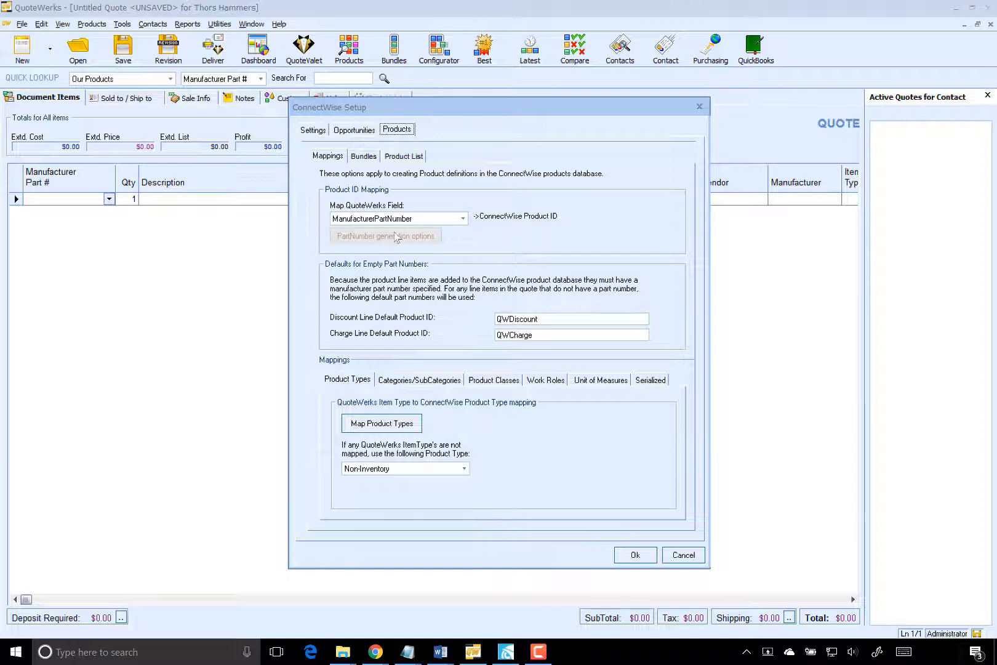
click(425, 219)
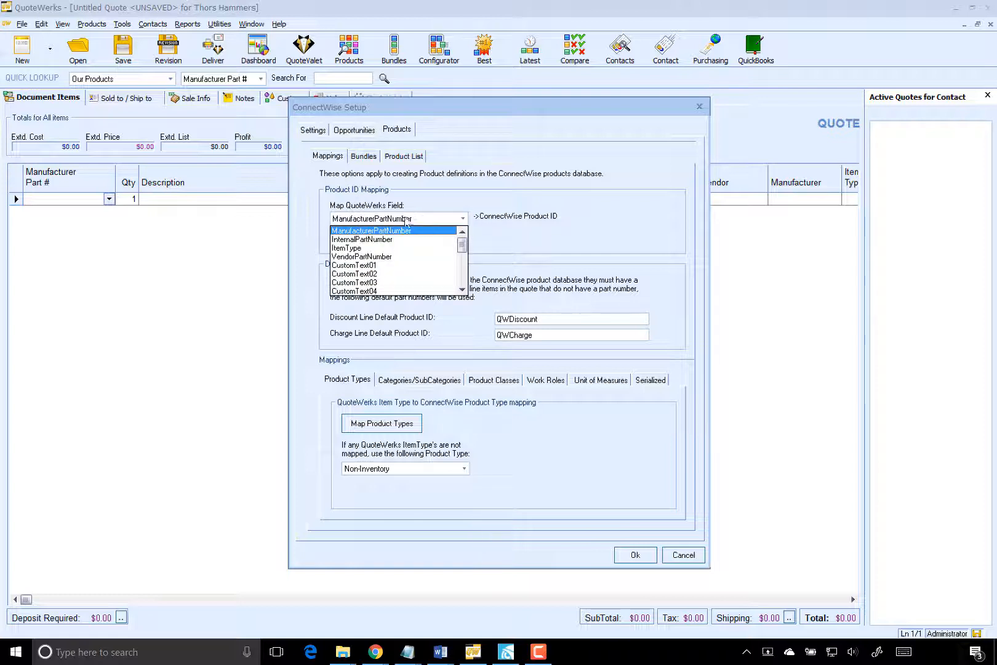
click(367, 232)
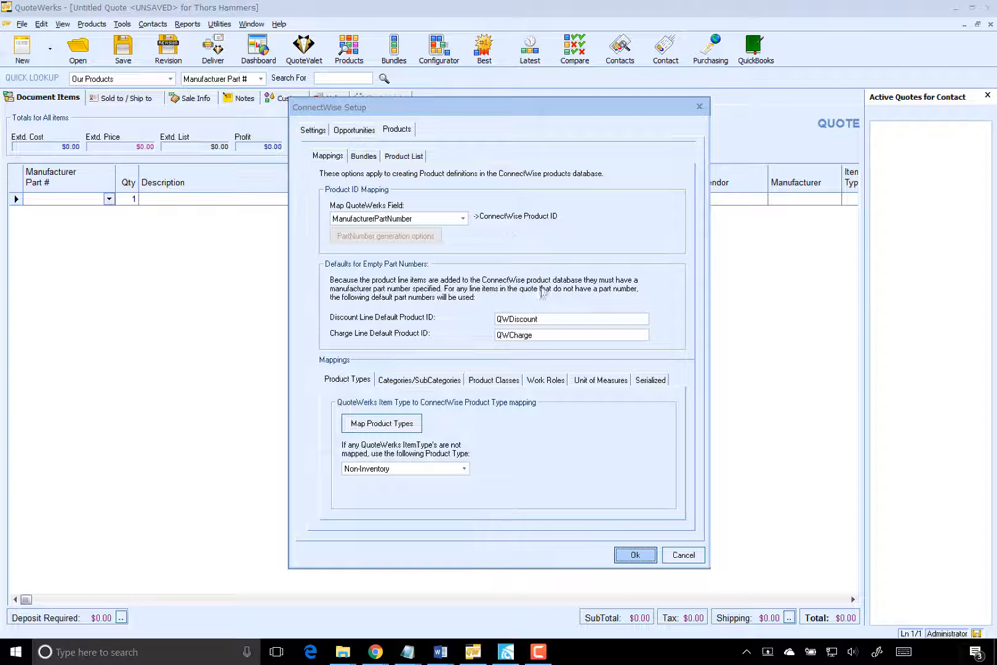
click(560, 321)
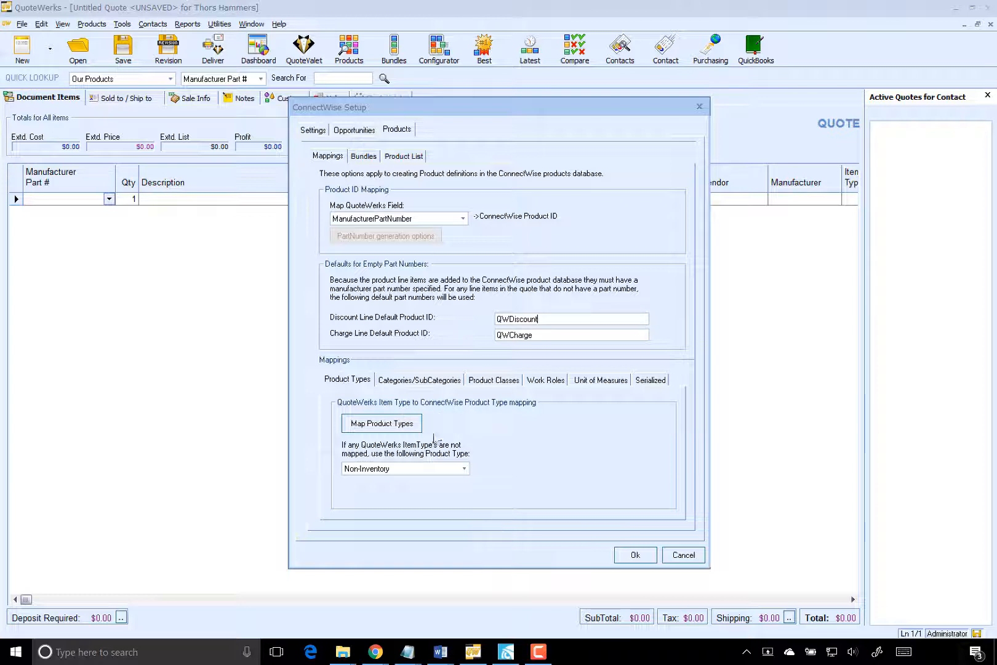
Map the QuoteWerks item type Inventory to the ConnectWise product type Hardware and save the mapping
click(374, 427)
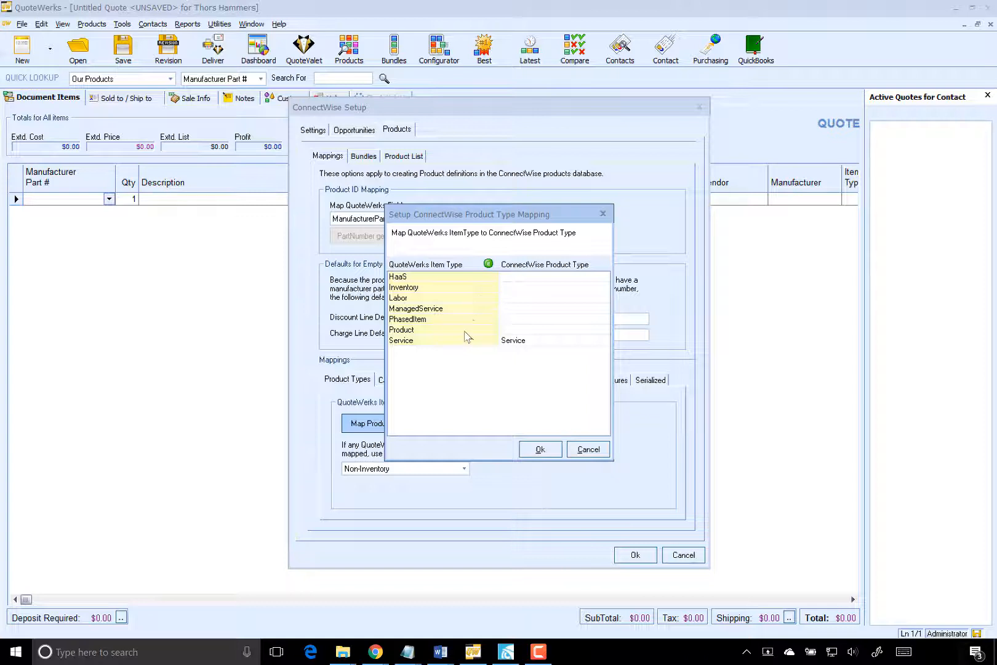
click(535, 288)
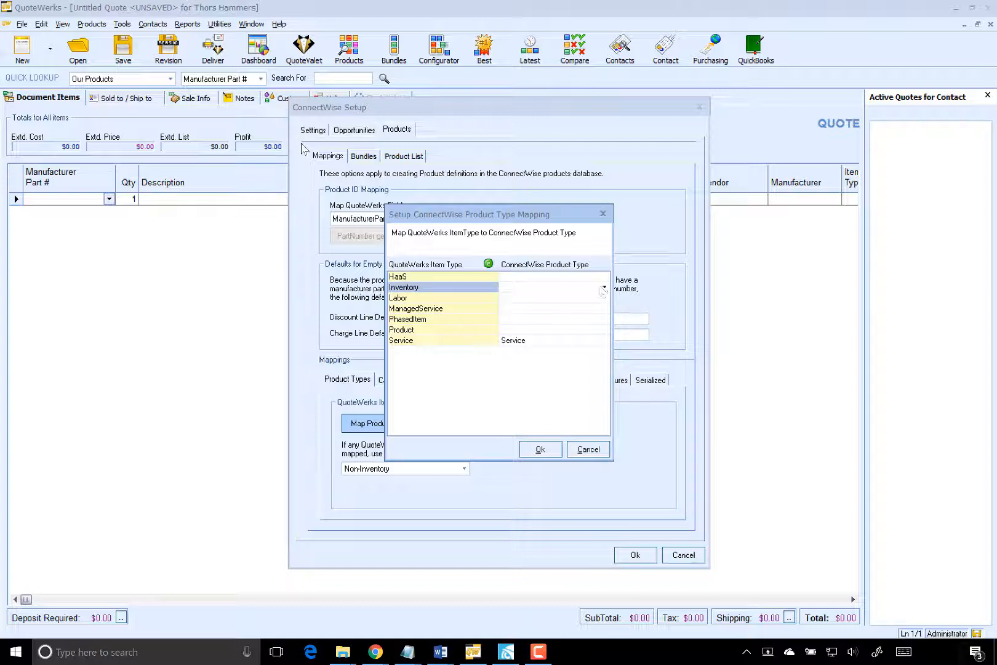
click(604, 288)
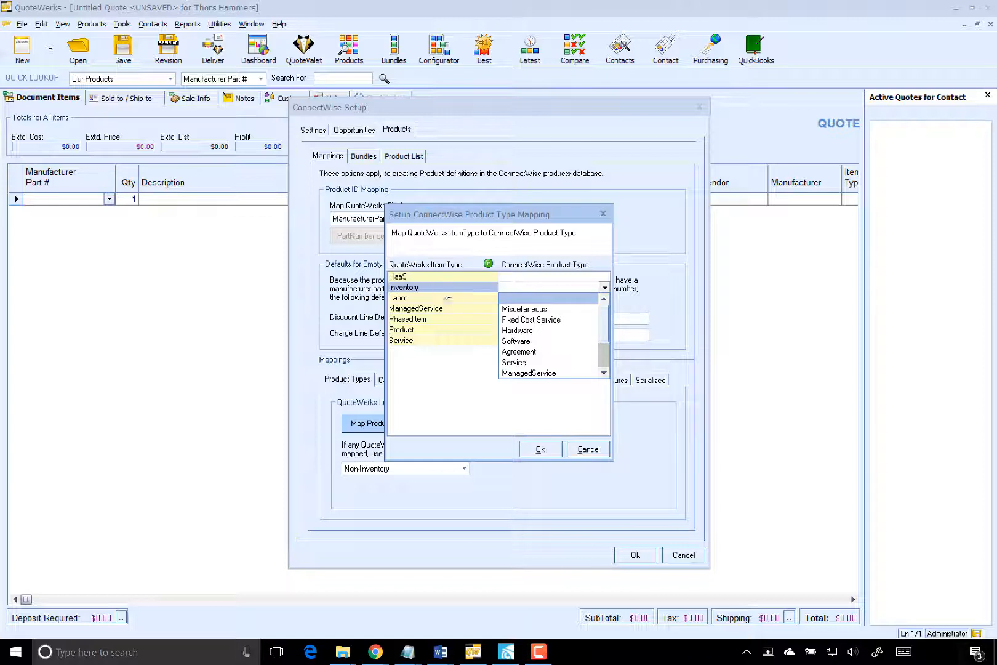
click(550, 332)
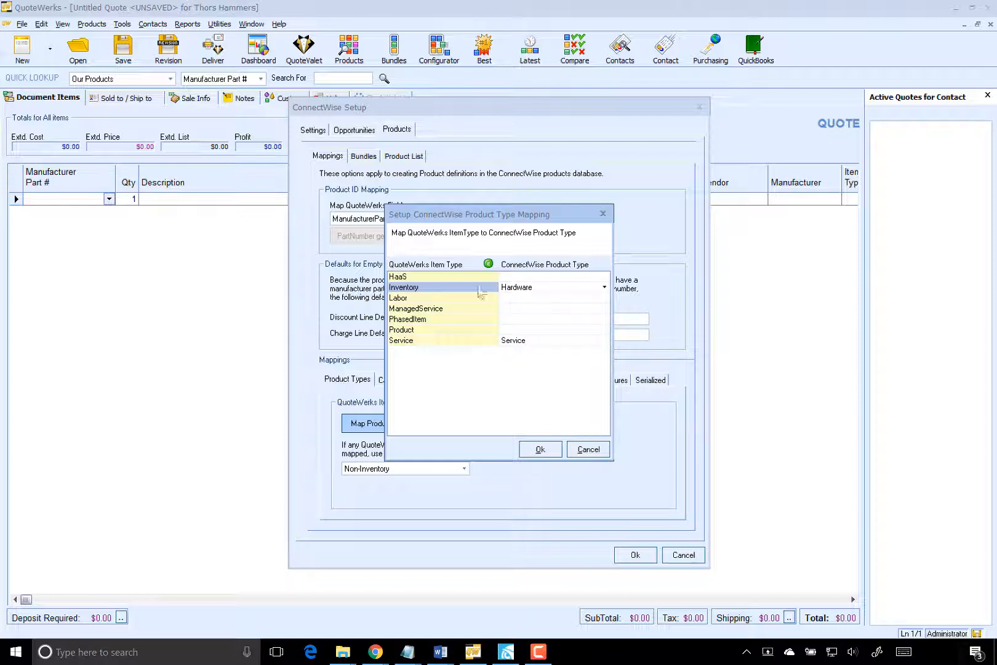
click(541, 451)
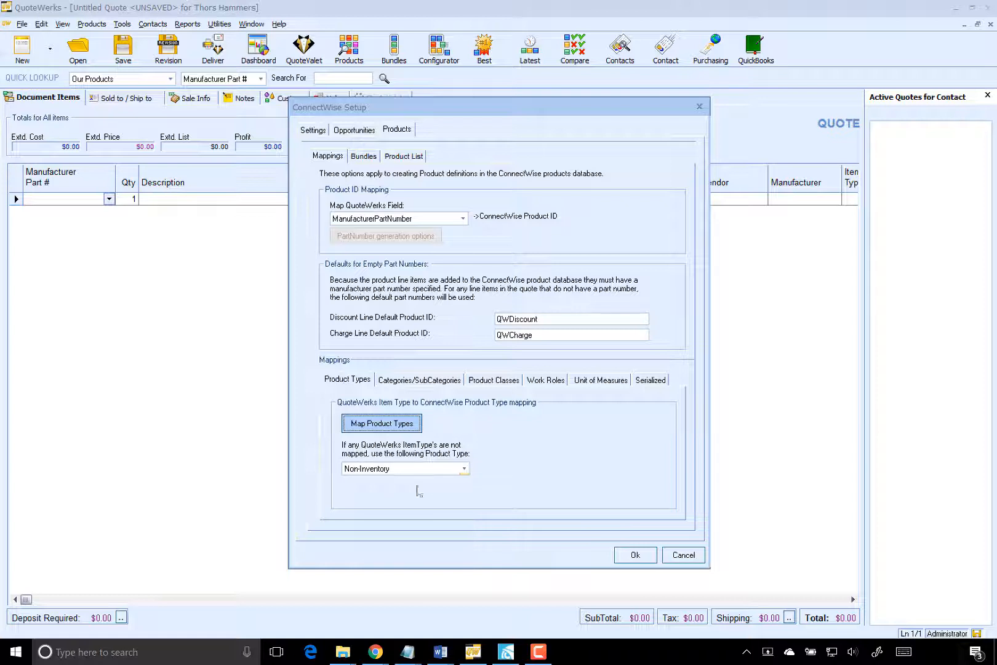
Review the Category/SubCategory mapping and the categories available for the Product item type, leaving that item type unmapped
click(435, 383)
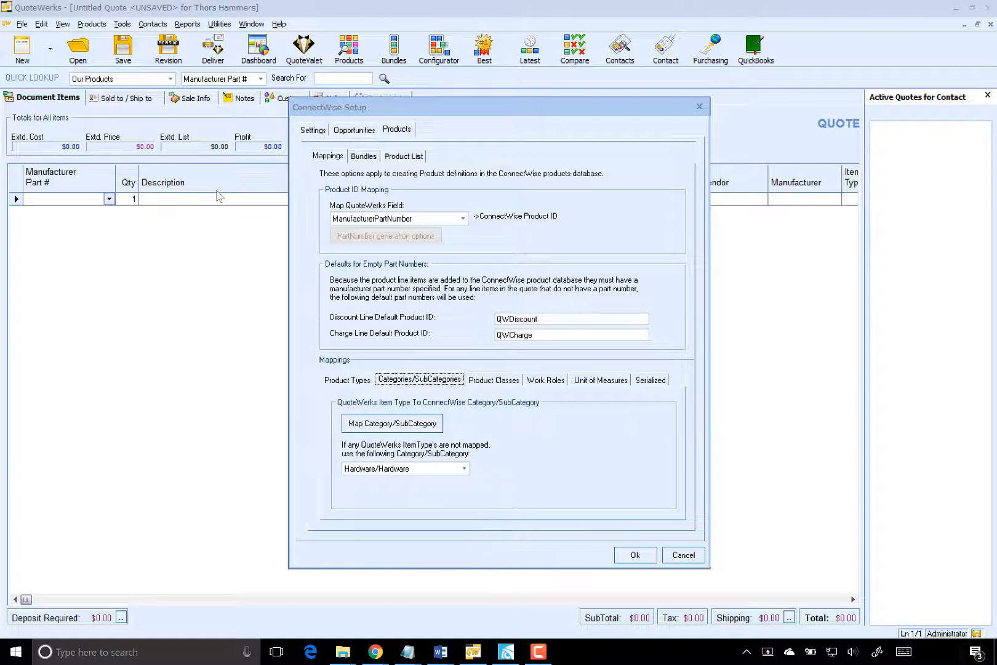
click(426, 431)
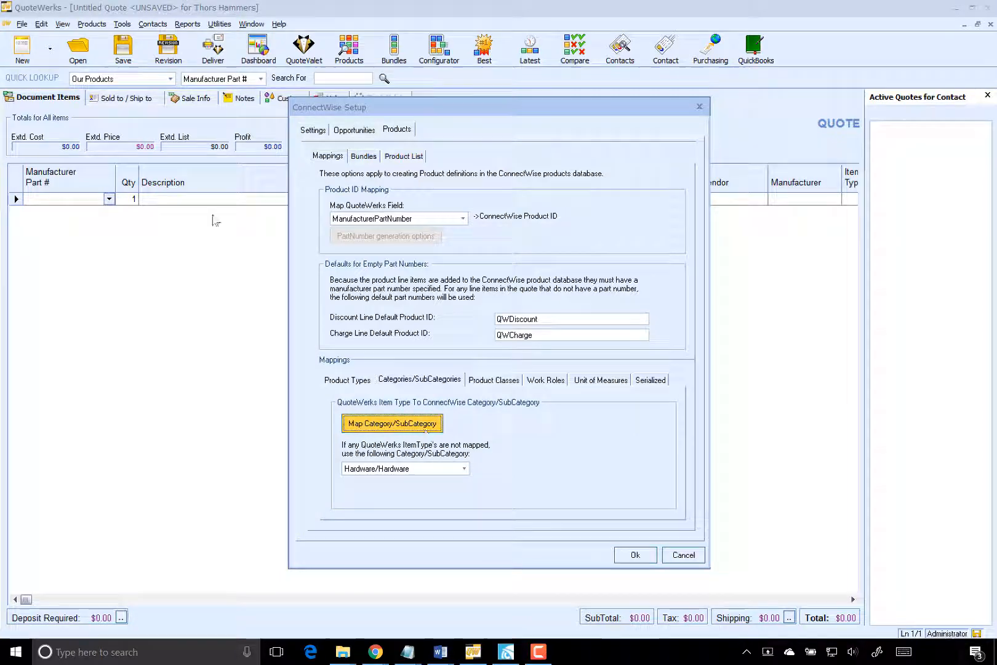
click(595, 331)
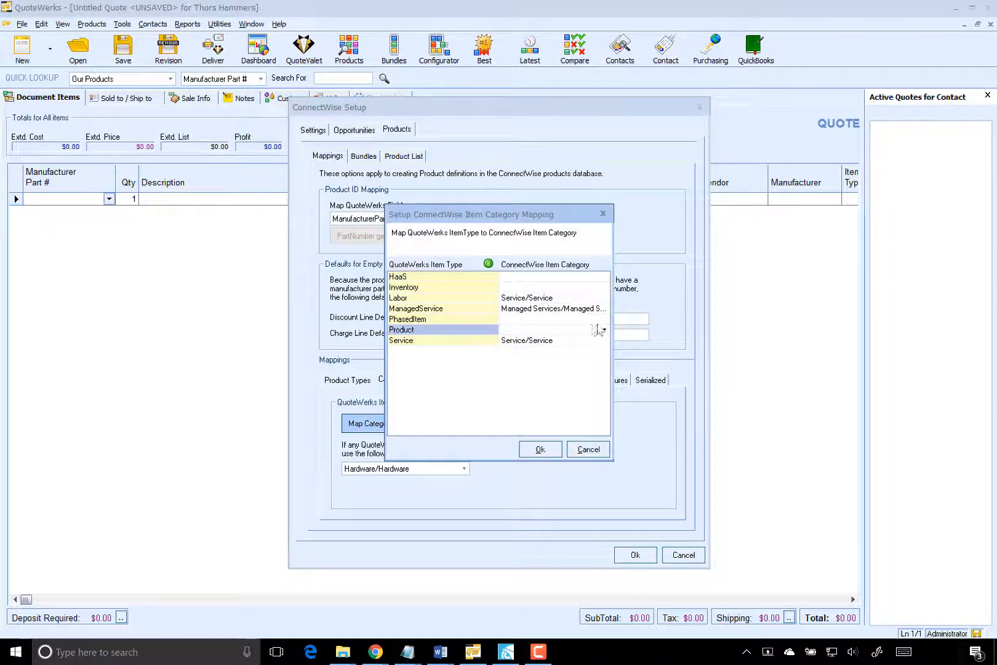
click(604, 331)
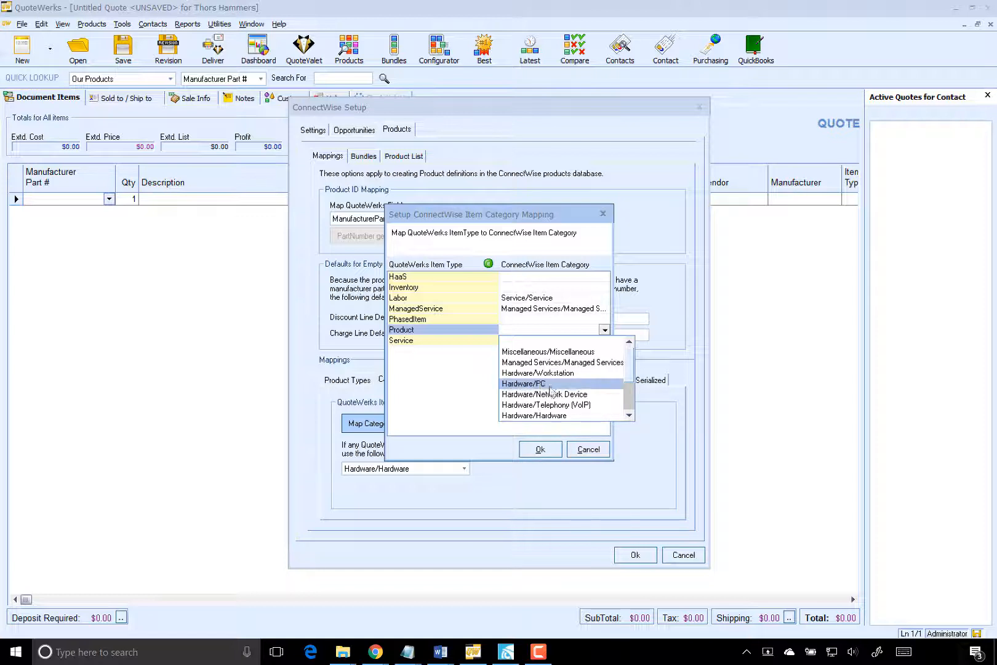
click(468, 392)
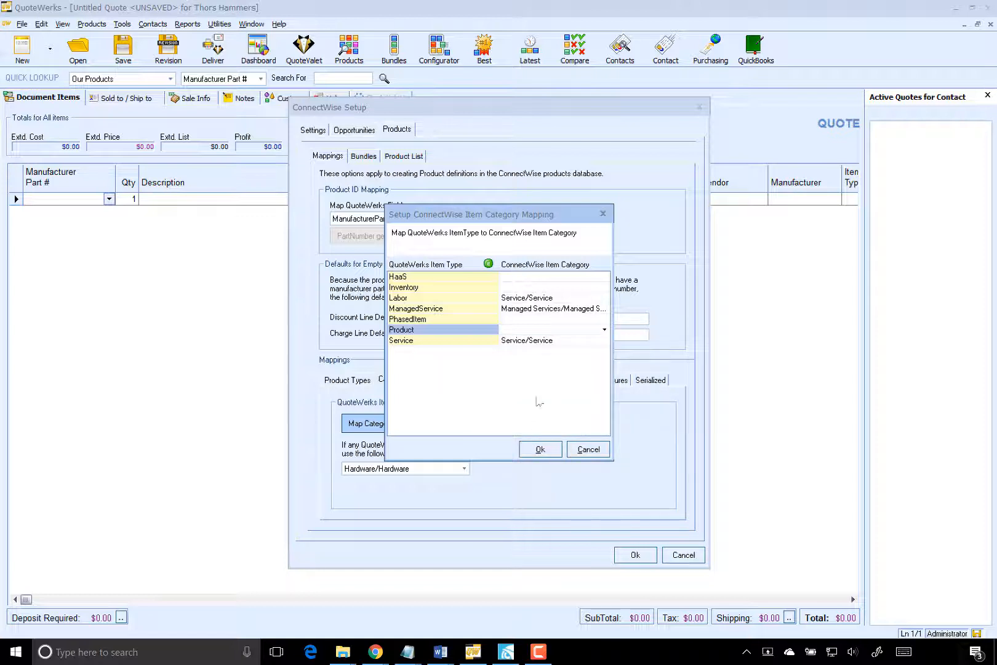
click(540, 450)
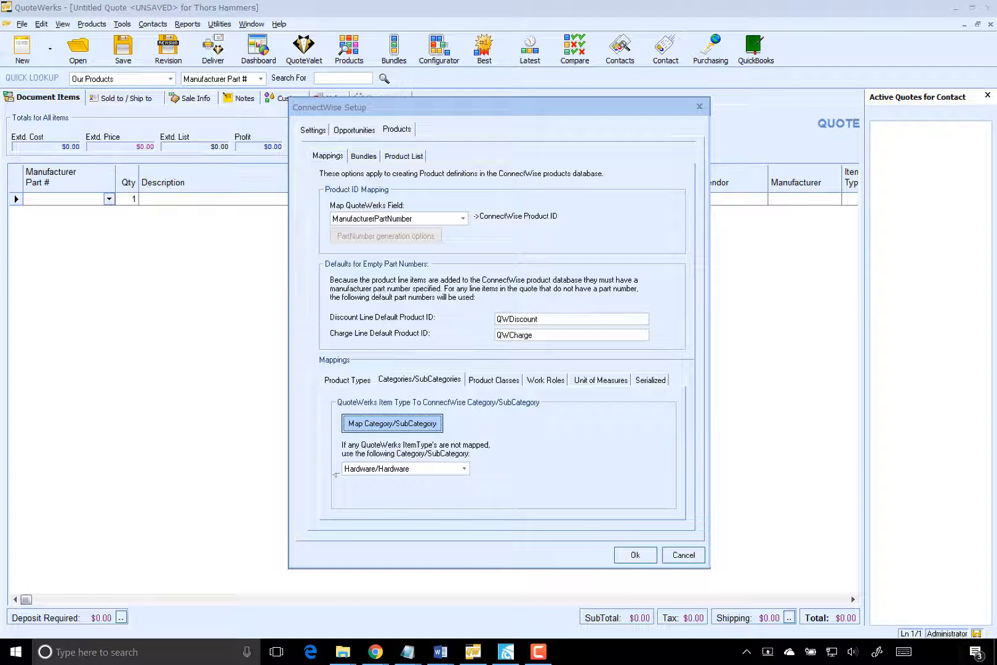
Map the QuoteWerks item type Inventory to the ConnectWise product class Inventory and save the mapping
click(495, 382)
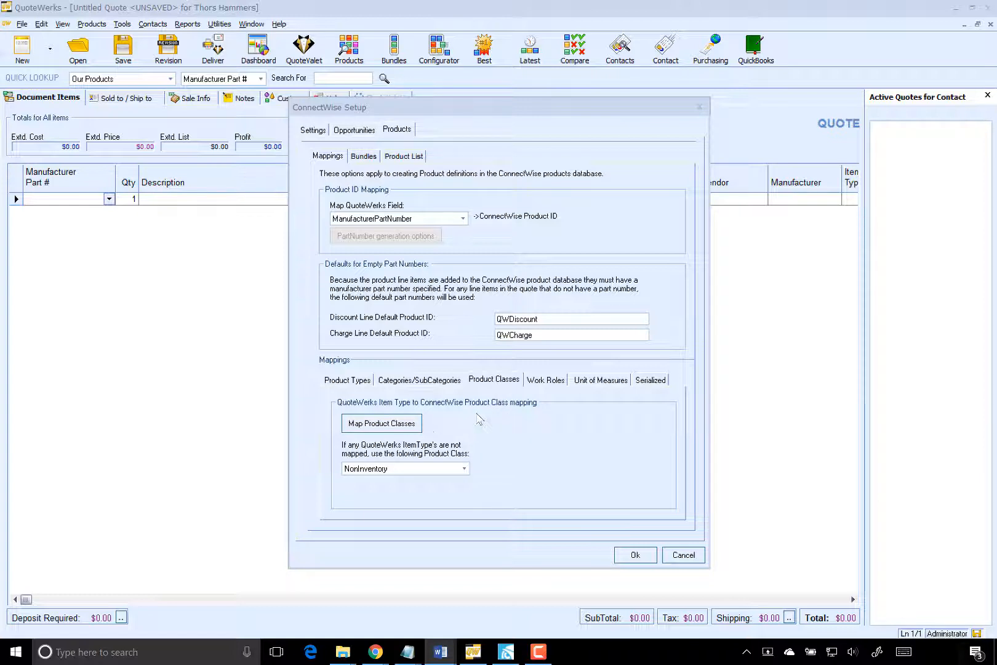
click(420, 429)
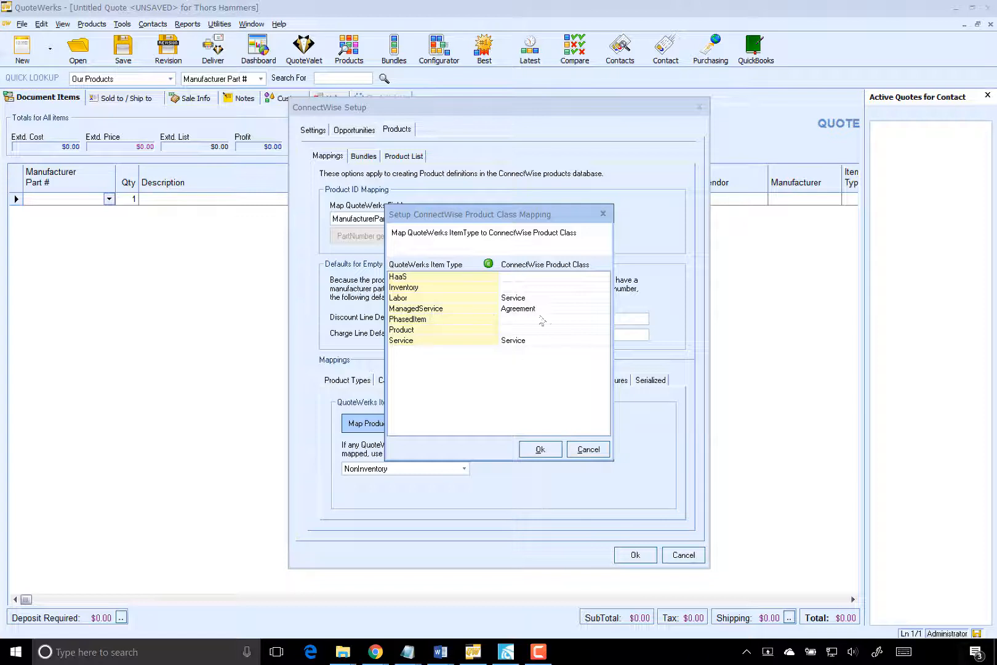
click(508, 288)
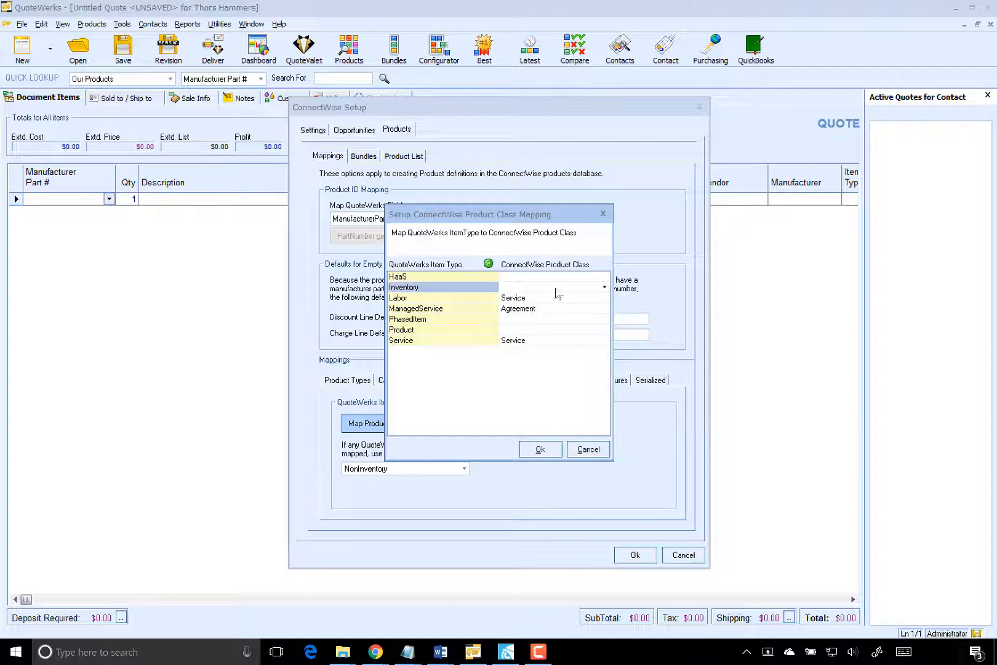
click(603, 287)
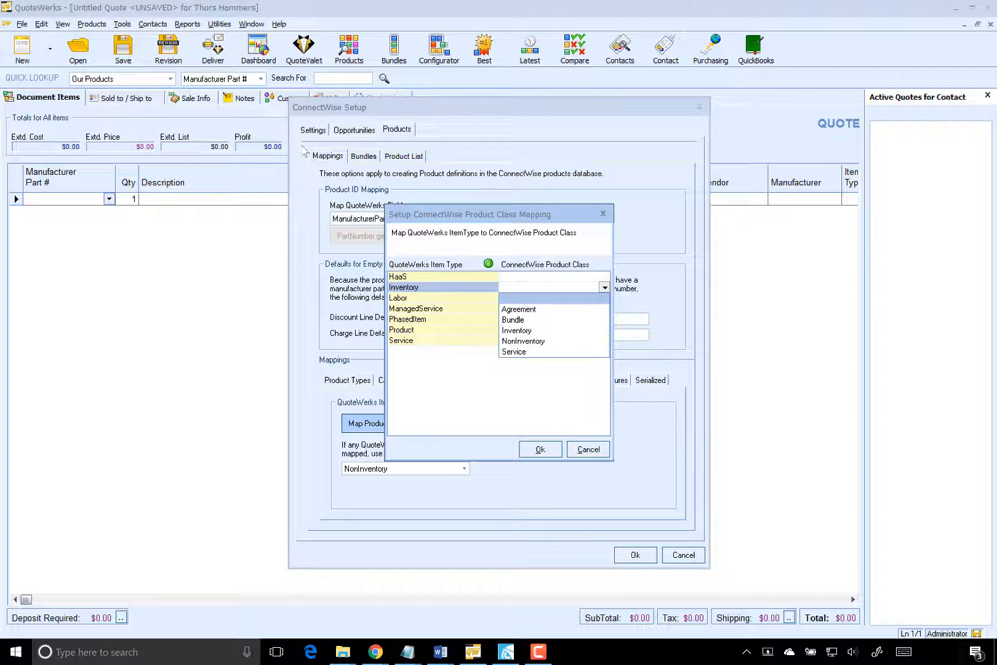
click(530, 331)
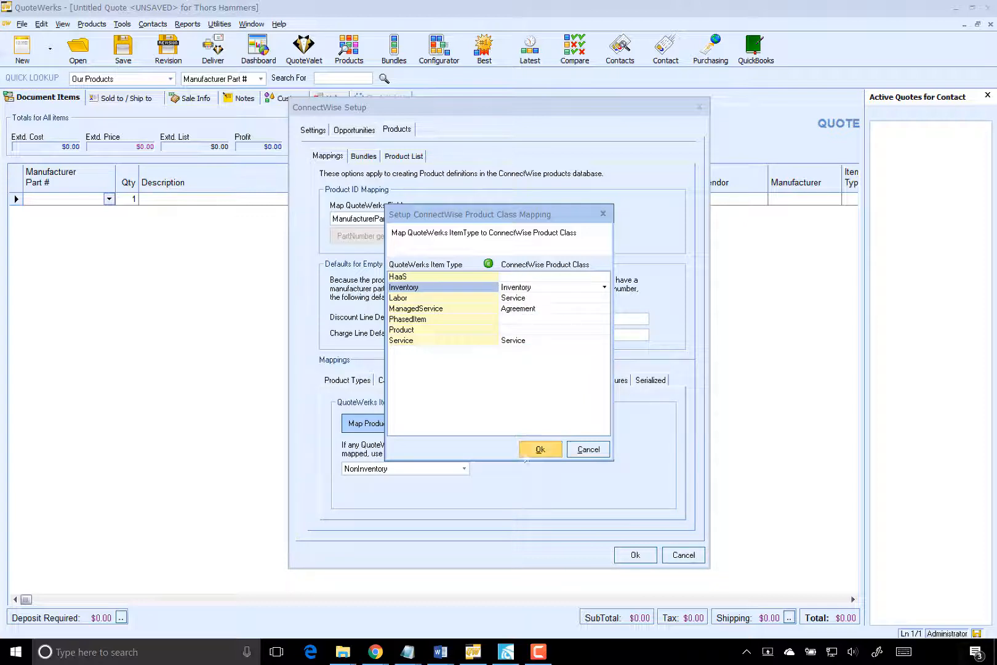
click(539, 450)
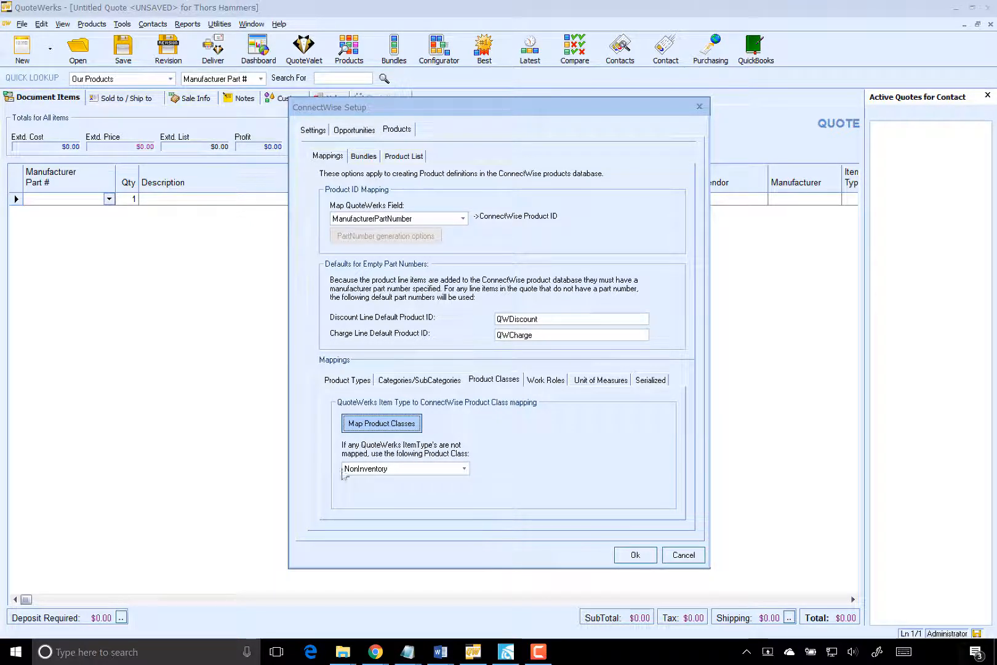
Review the work role mapping and set the default work role for unmapped item types to System Engineer
click(545, 381)
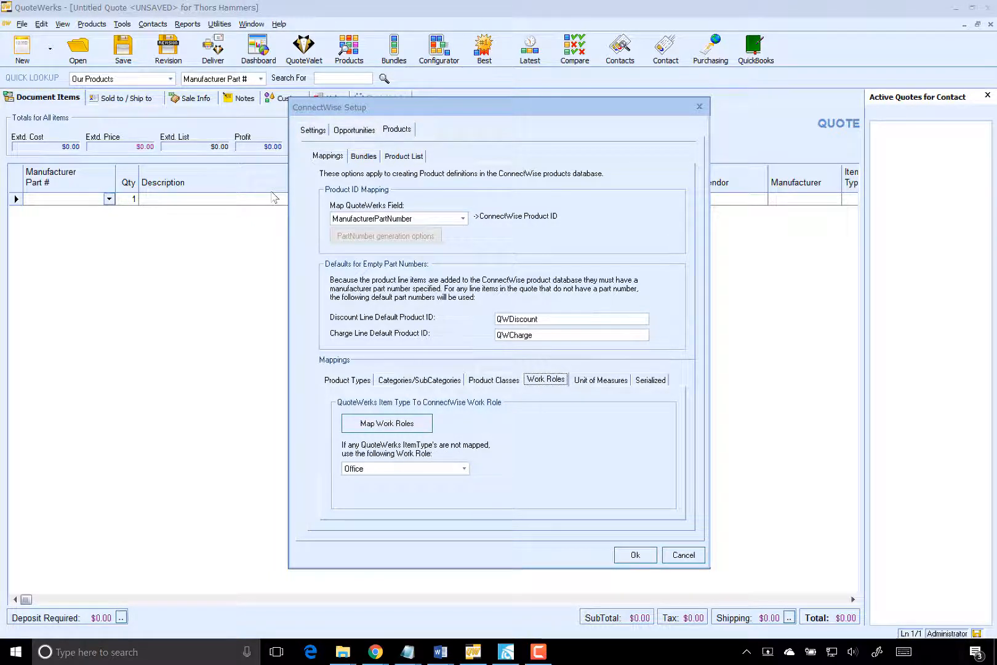
click(386, 422)
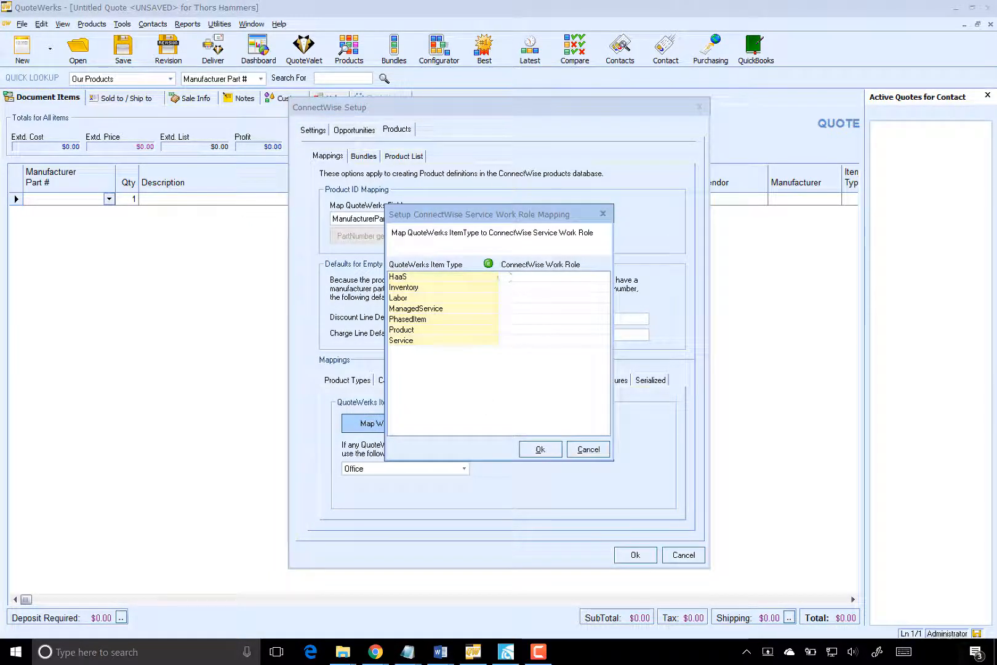
click(540, 449)
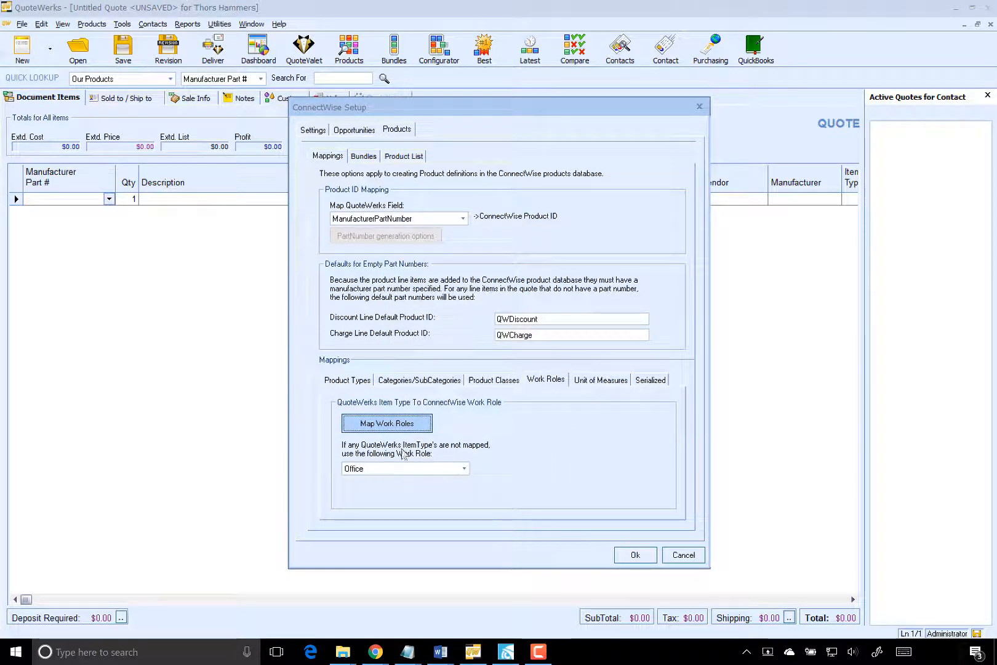
click(464, 469)
click(393, 496)
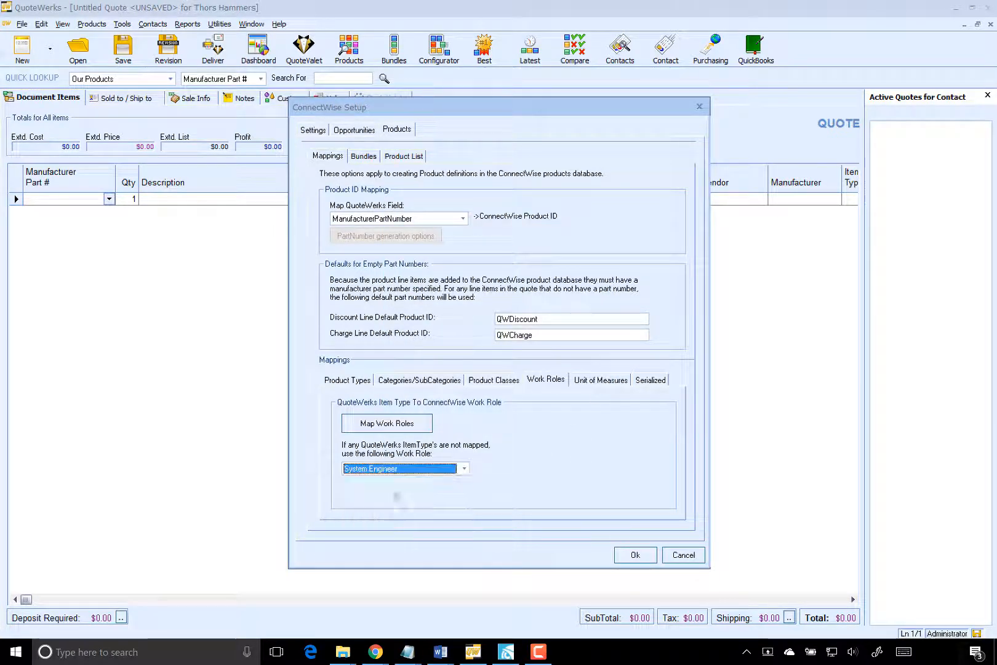
Review how QuoteWerks units of measure are mapped to ConnectWise units of measure, and close the mapping
click(600, 378)
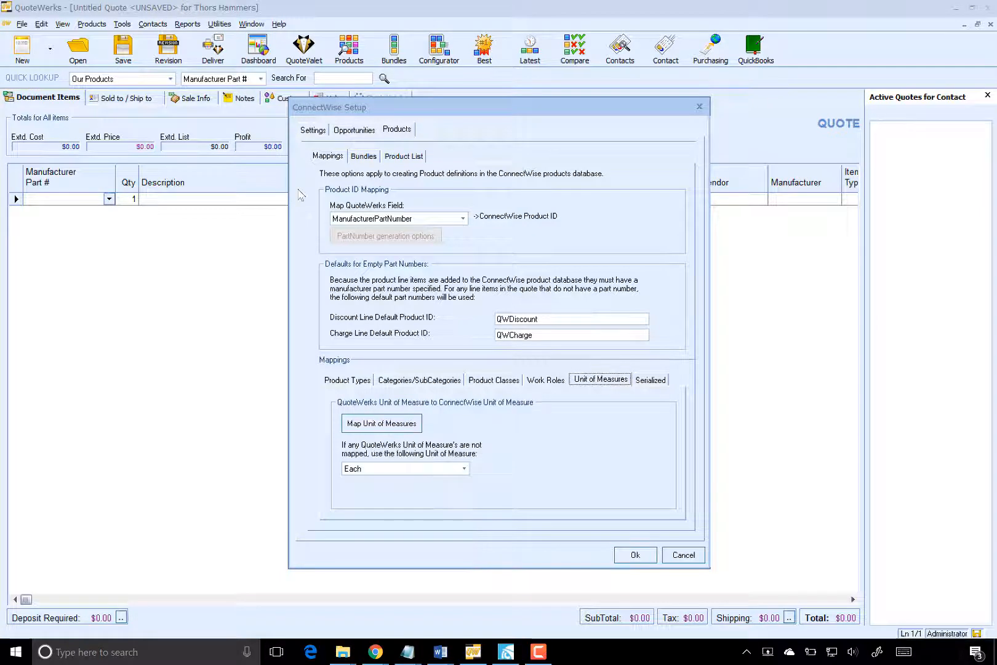
click(406, 428)
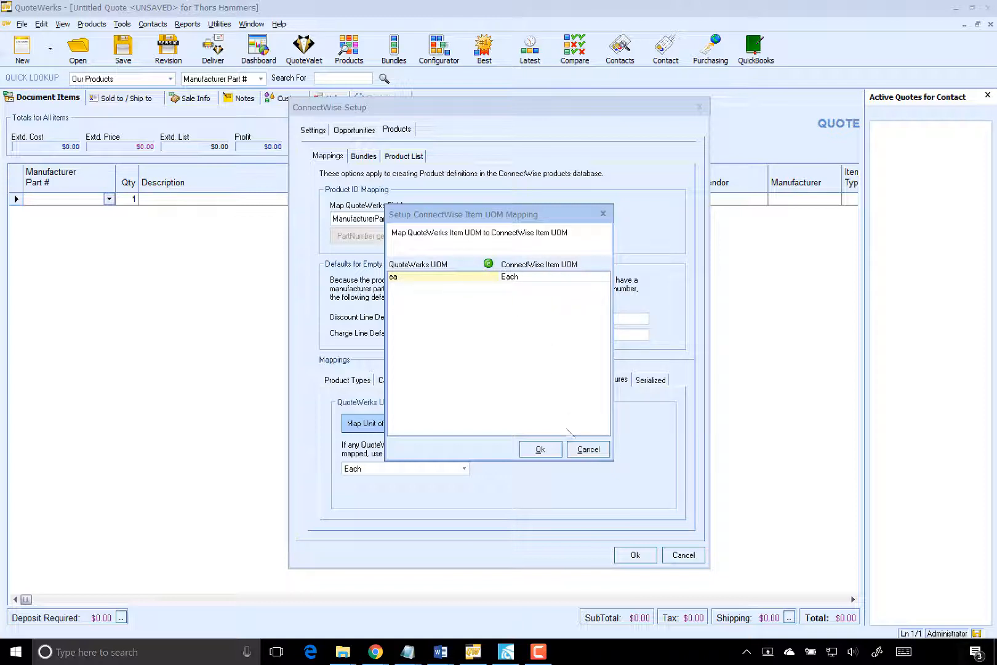
click(541, 449)
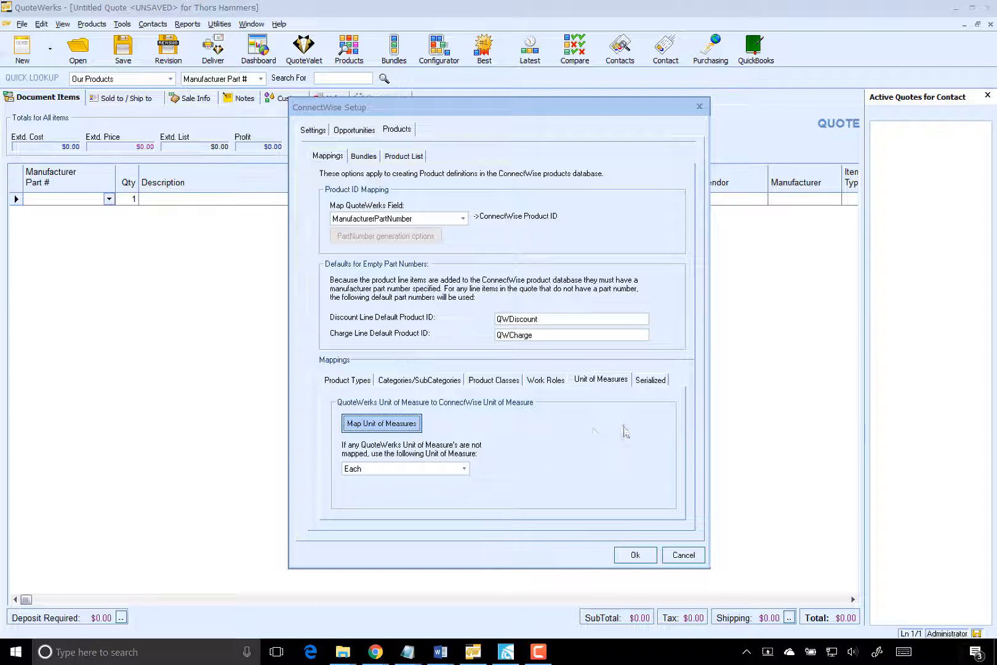
Map the QuoteWerks item type Inventory to Yes in the ConnectWise IsSerialized mapping and save the mapping
click(653, 381)
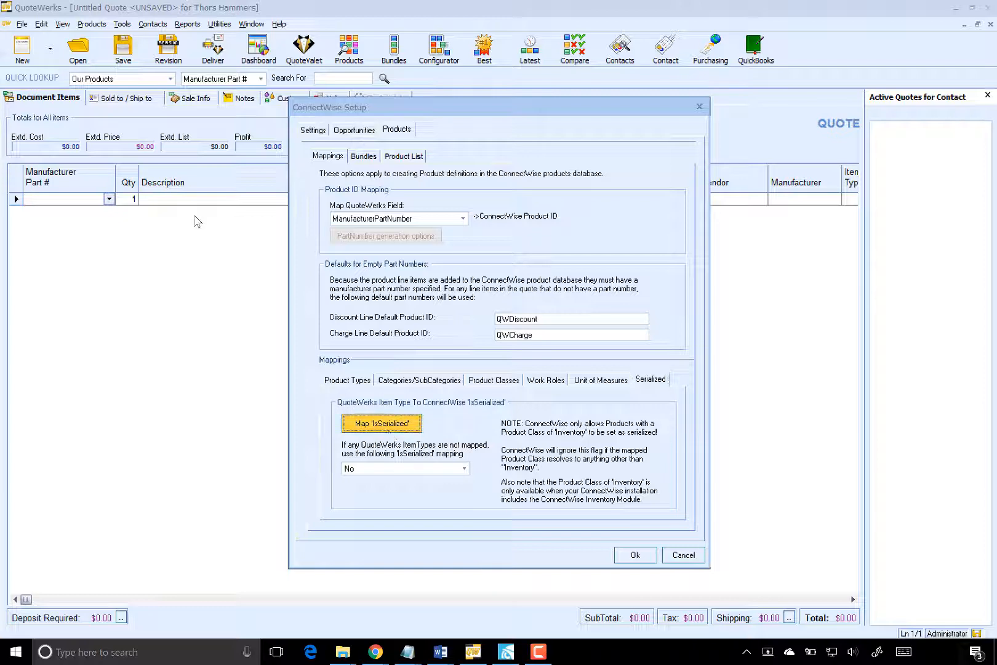
click(382, 424)
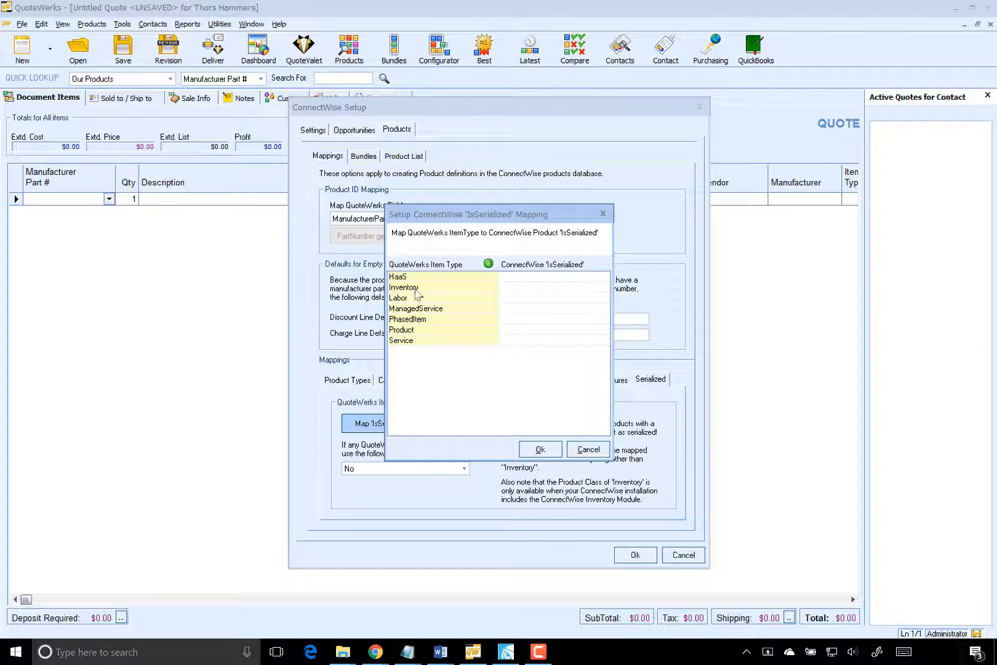
click(594, 288)
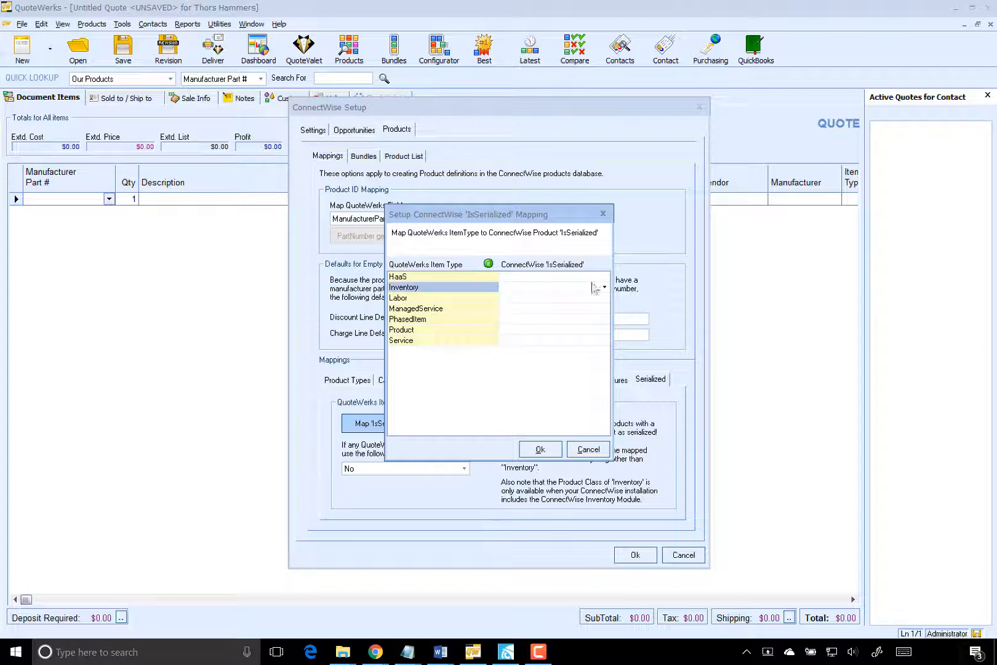
click(596, 288)
click(511, 298)
click(547, 449)
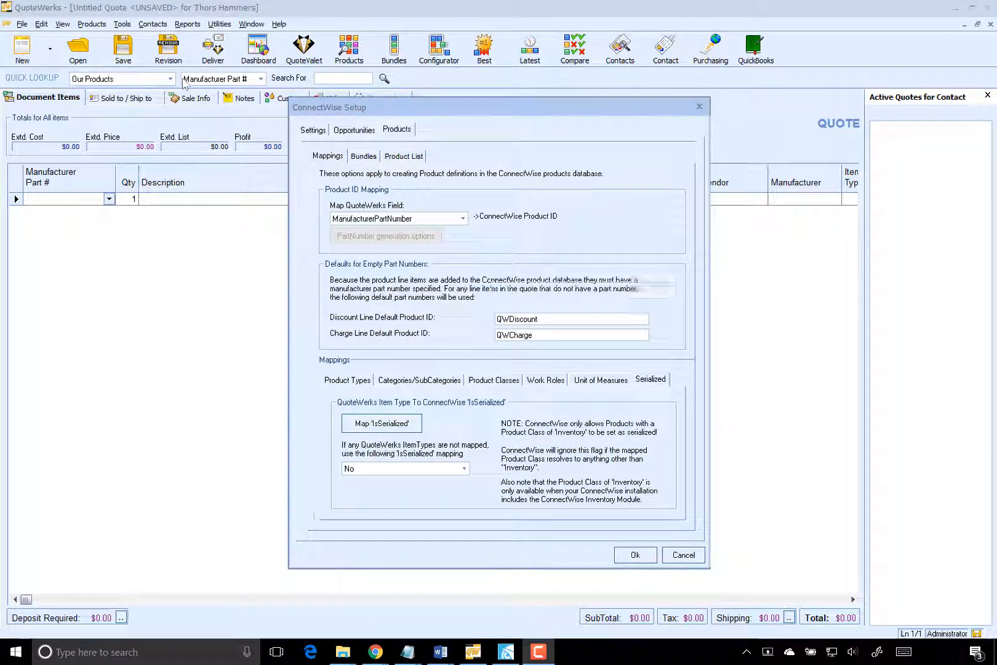
Represent non-recurring grouped bundles as ConnectWise Bundle and keep recurring grouped bundles as Bundle Header Only (with no Products)
click(363, 156)
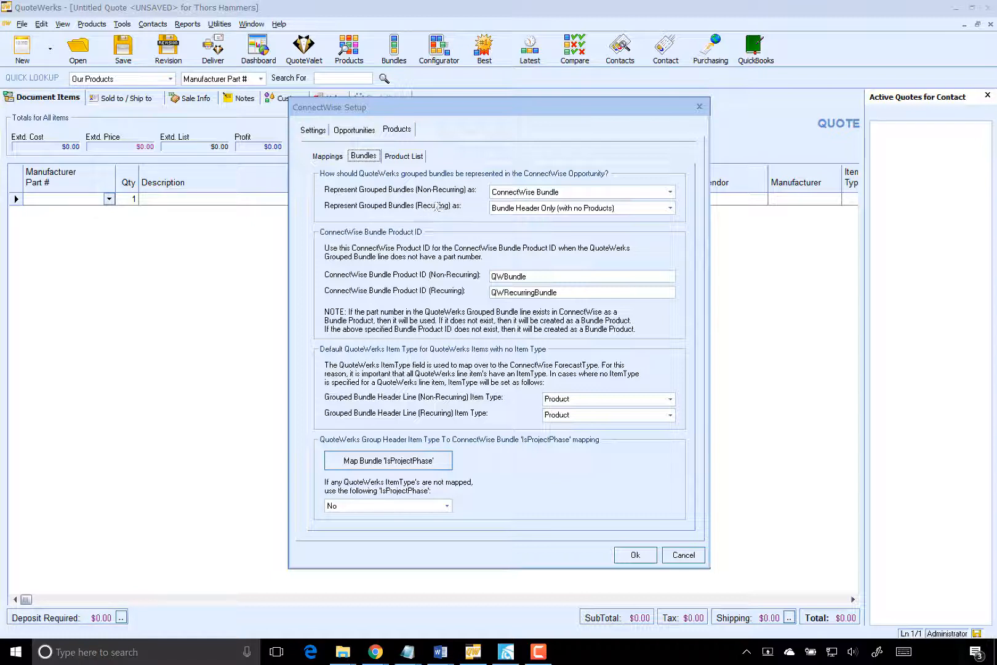
click(545, 196)
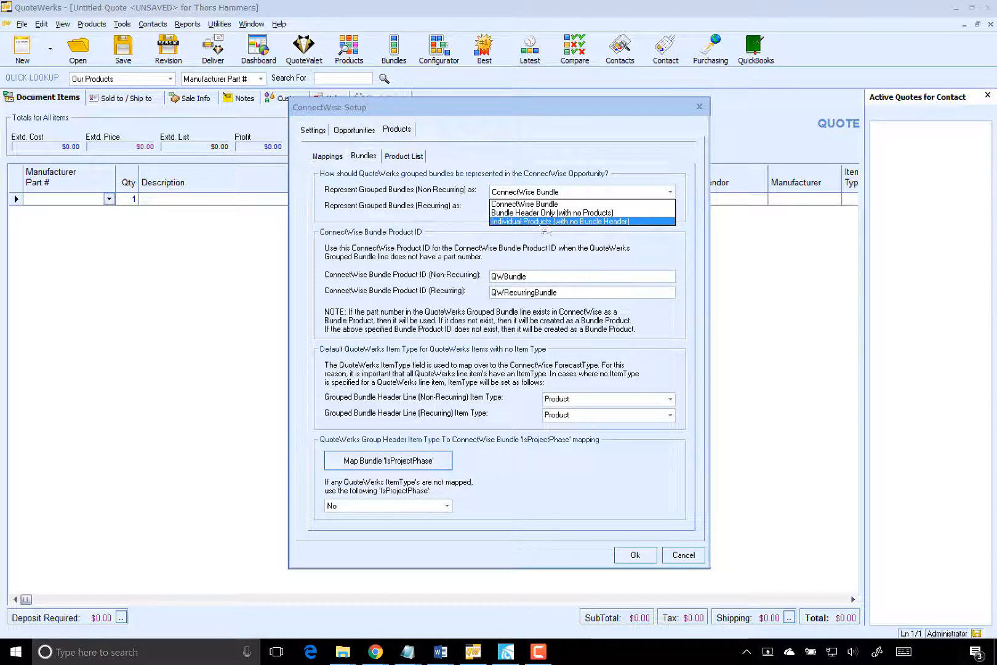
click(523, 204)
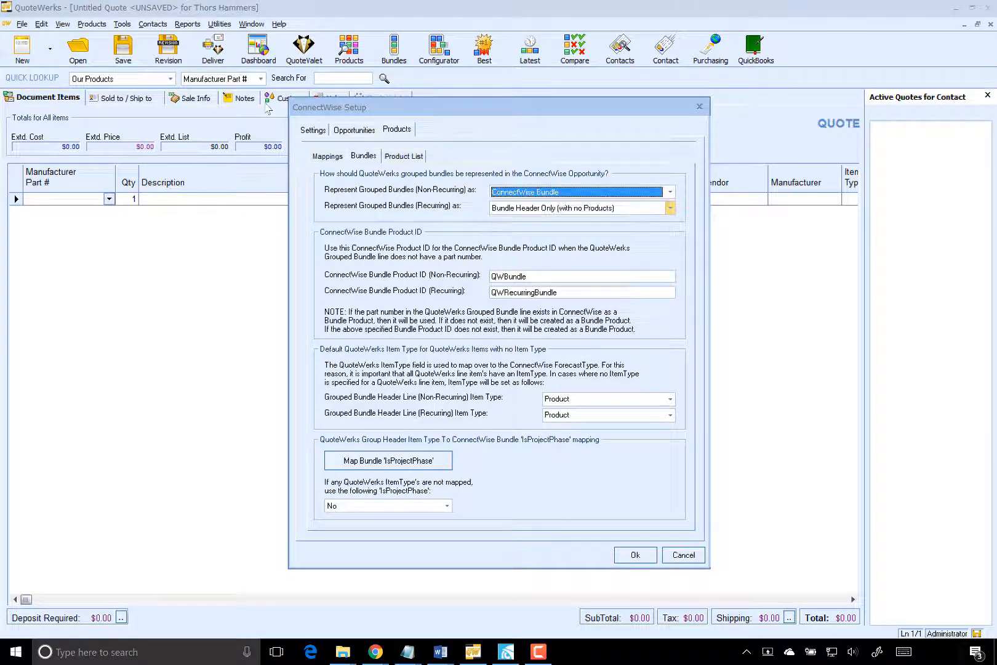
click(542, 212)
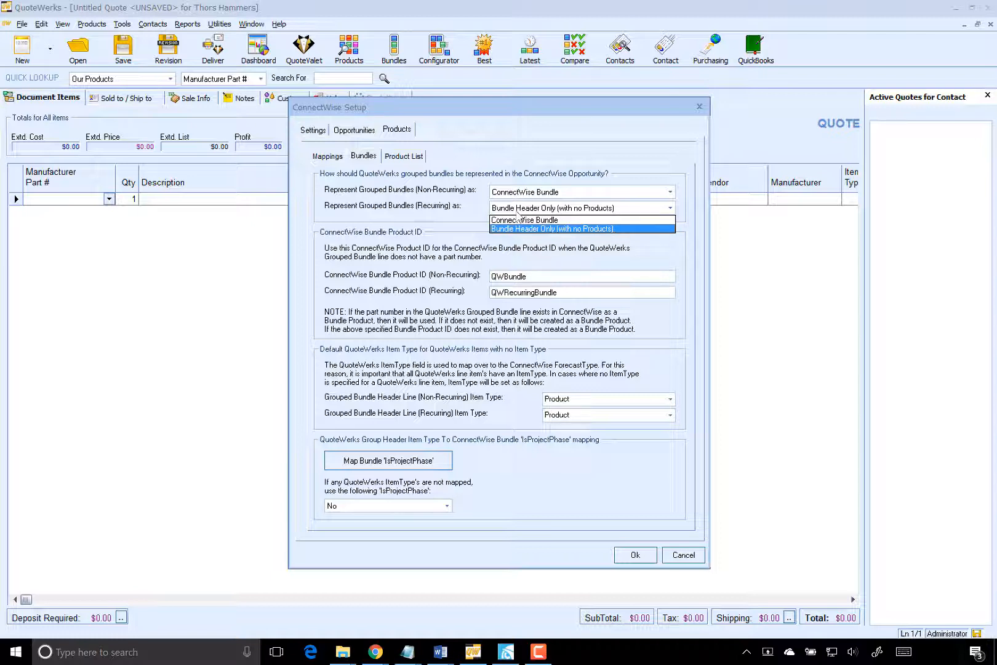
click(470, 220)
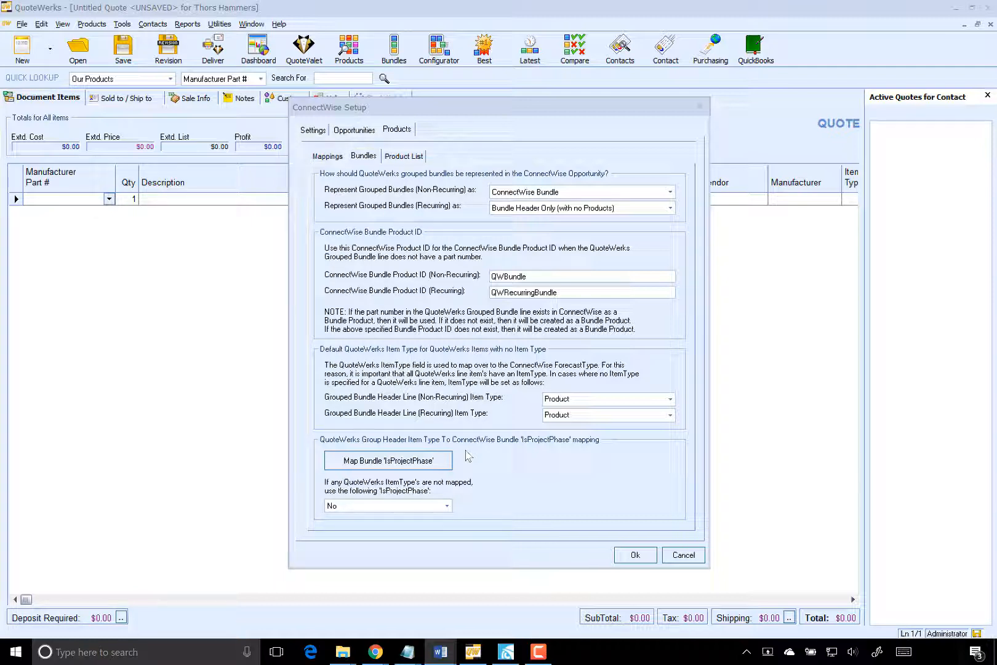
Map the item type PhasedItem to Yes in the ConnectWise bundle IsProjectPhase mapping and save the mapping
click(420, 463)
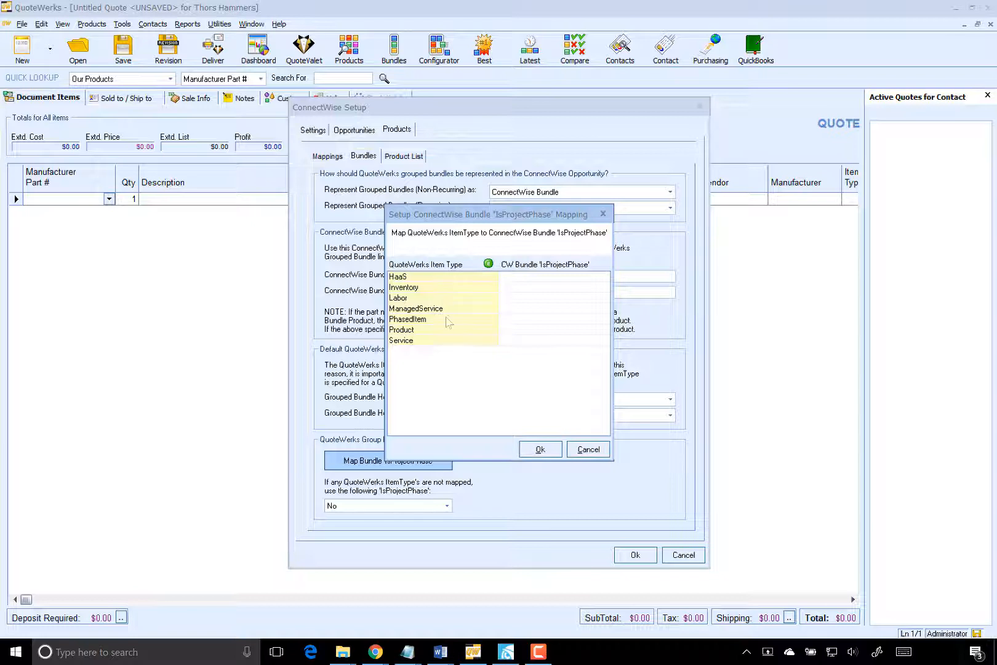
click(533, 320)
click(533, 319)
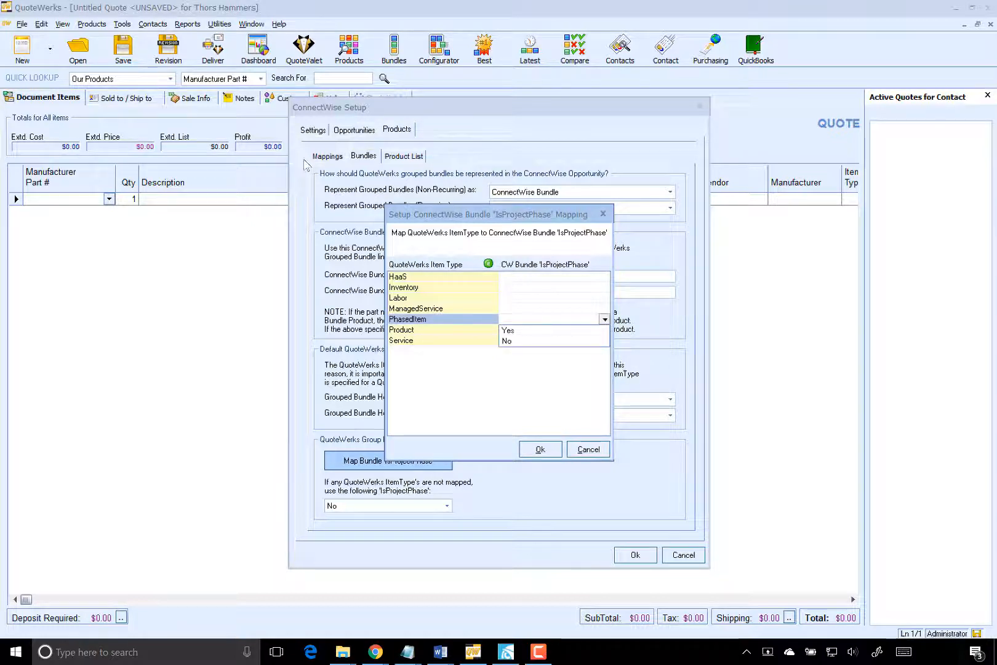
click(556, 331)
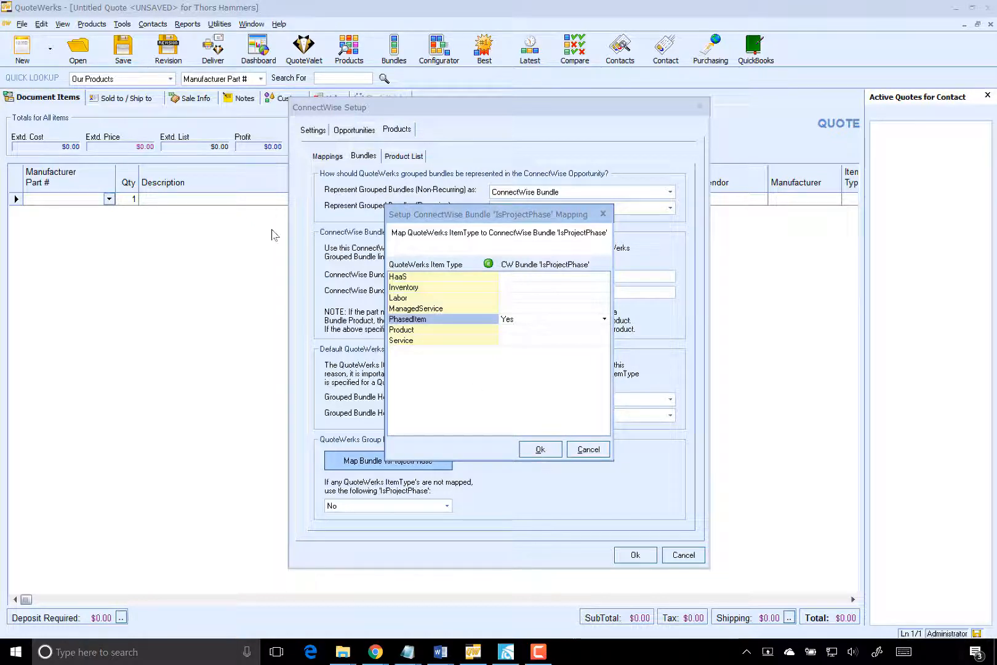
click(540, 450)
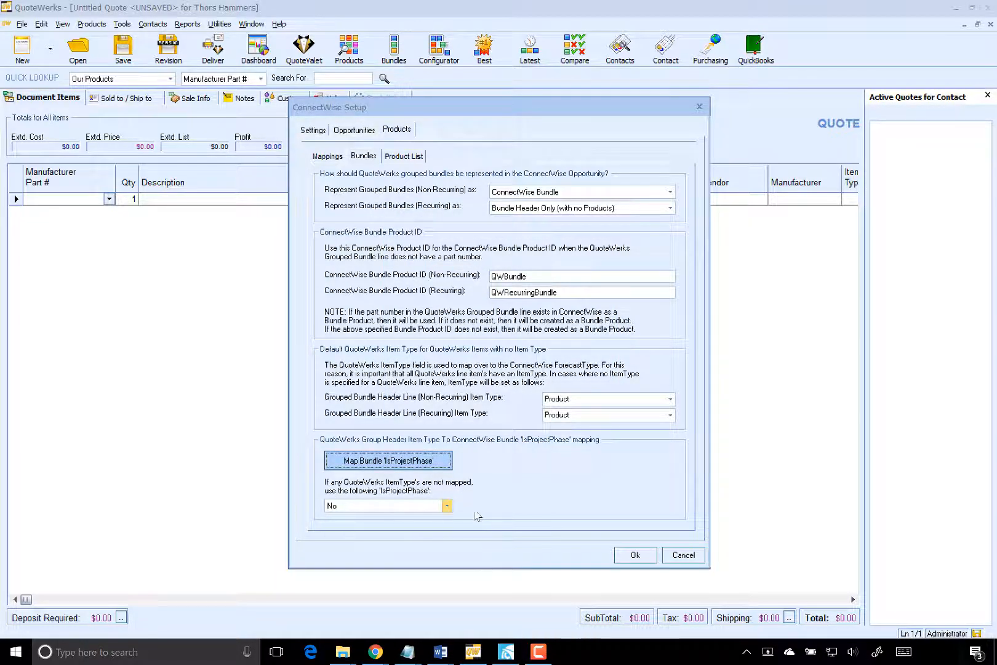
key(Tab)
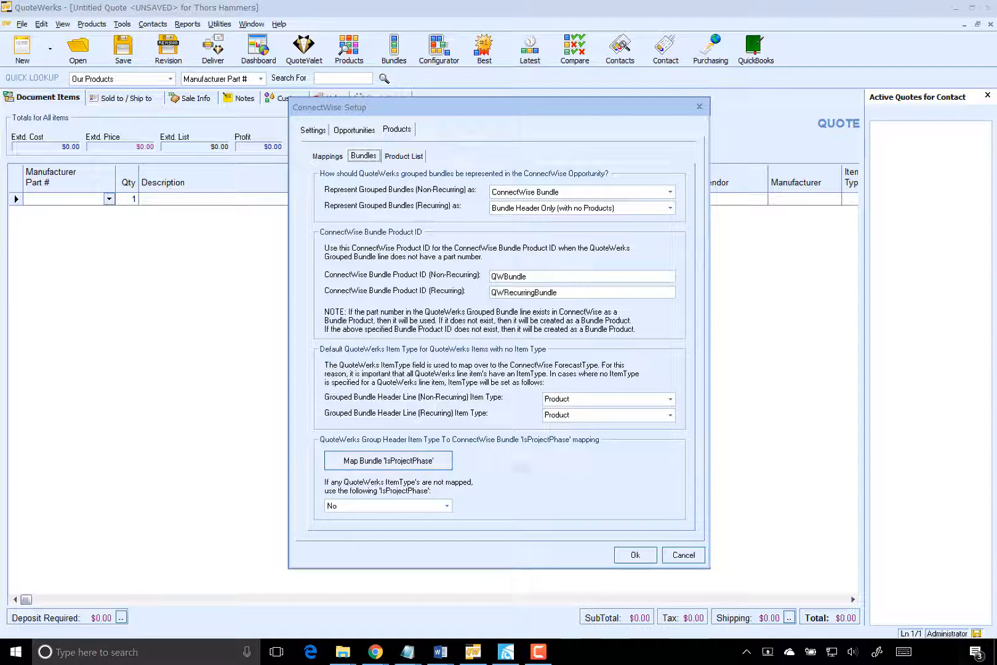
For pulled ConnectWise products, base the item type mapping on Categories/SubCategories, with Product as the fallback item type
click(403, 156)
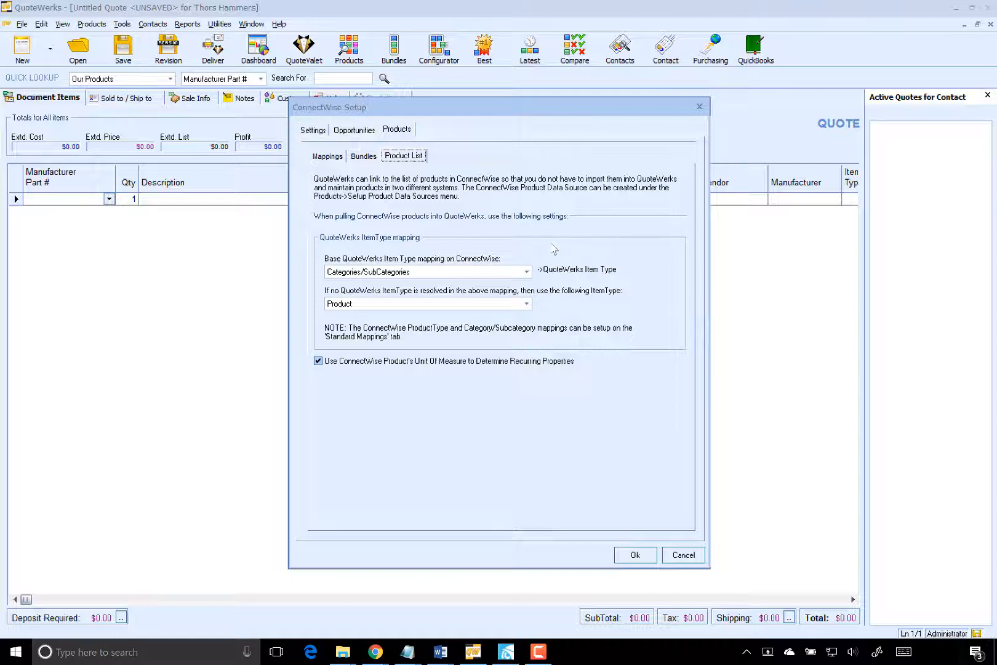
click(490, 271)
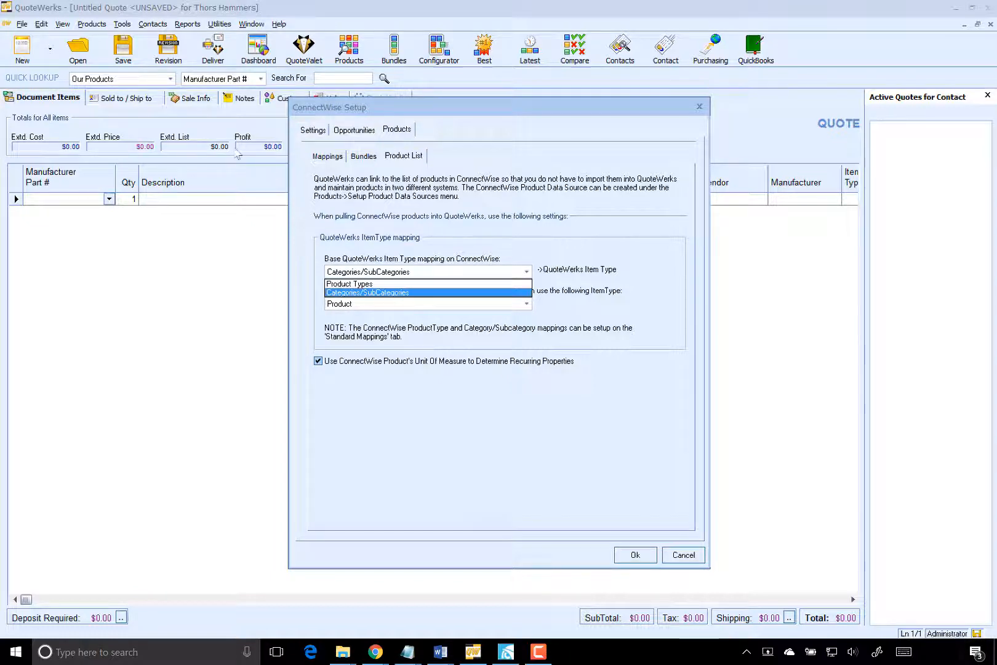
click(473, 297)
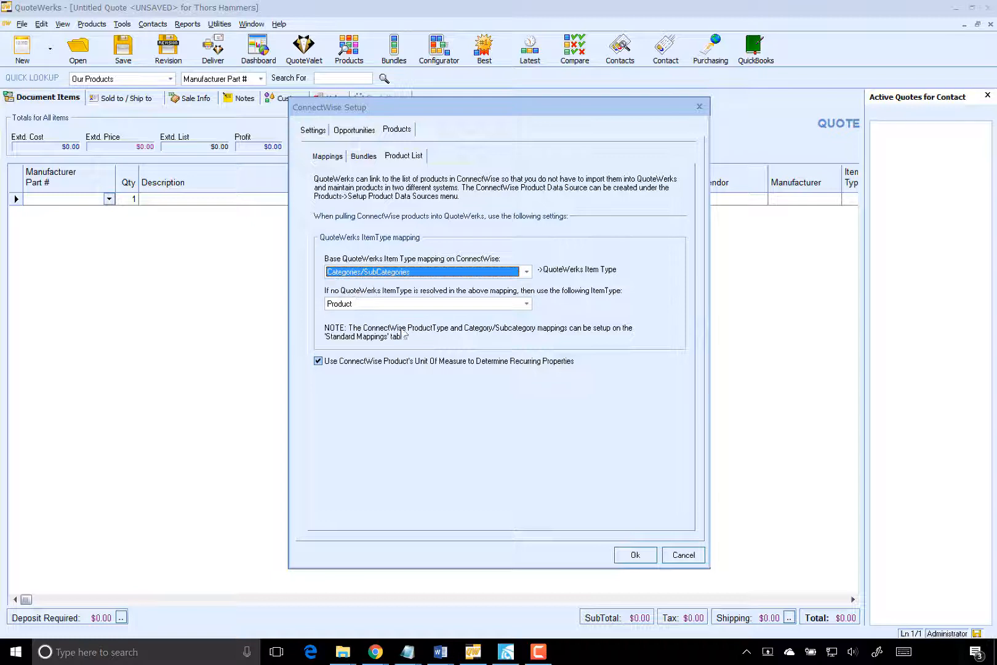
click(527, 304)
click(430, 350)
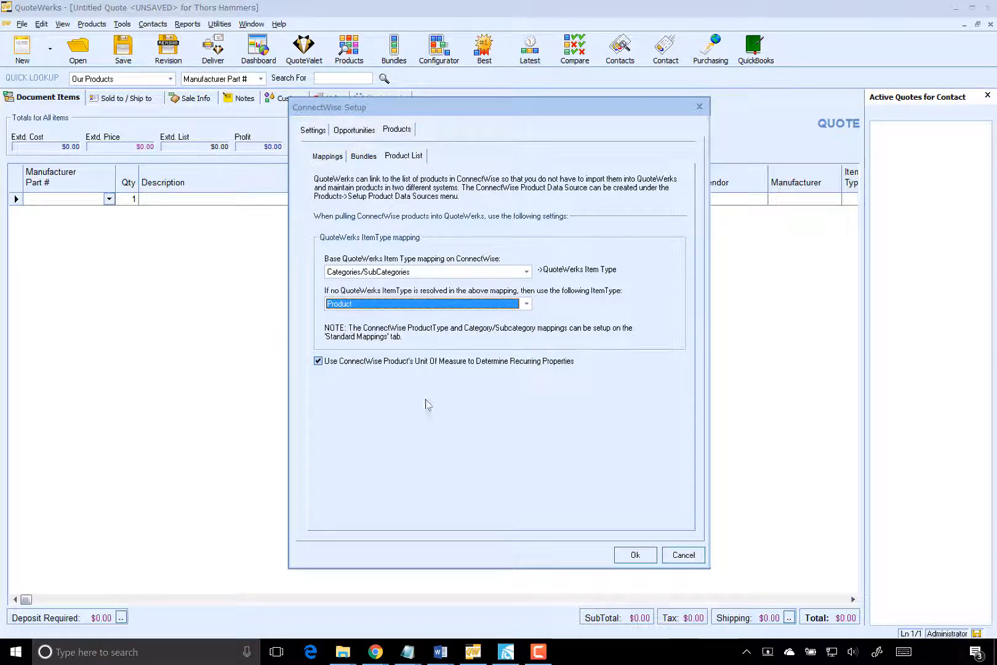
Leave the ConnectWise unit of measure option for determining recurring properties enabled, and save the ConnectWise and contact manager setup
click(357, 366)
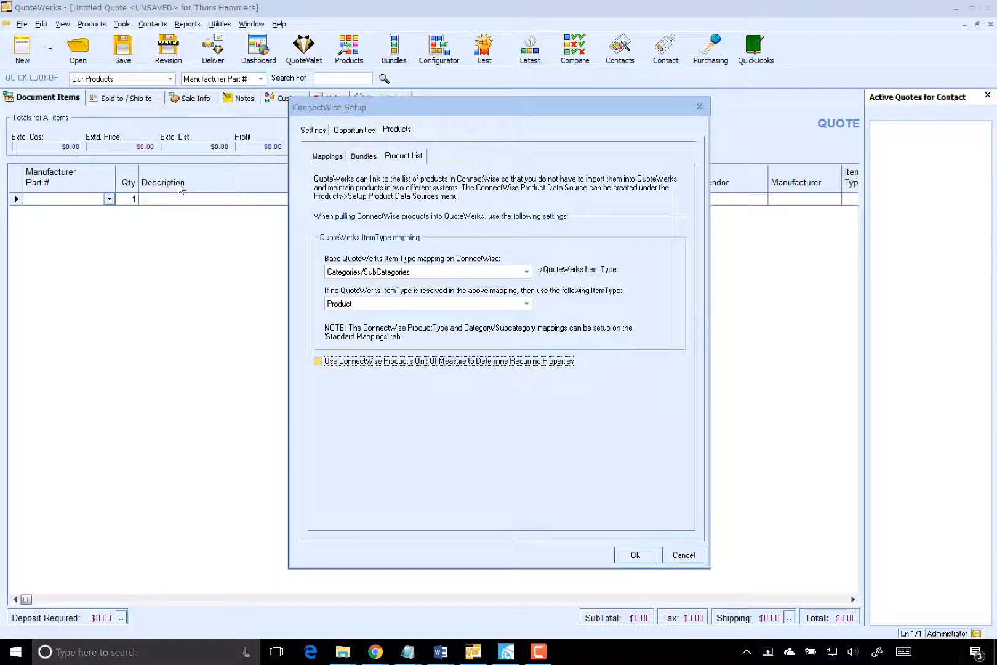
click(357, 366)
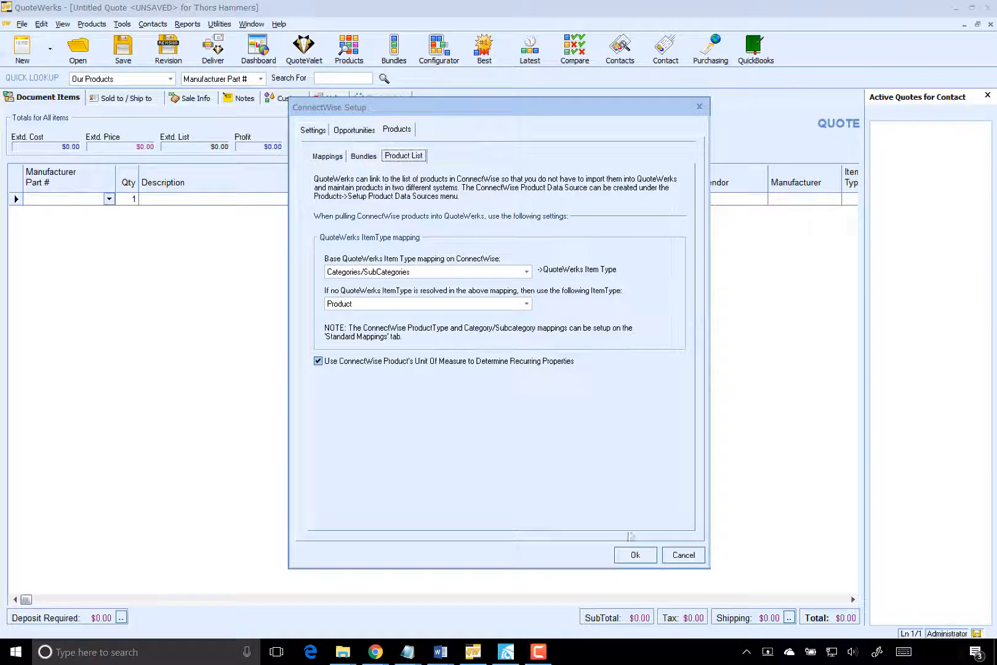
click(635, 554)
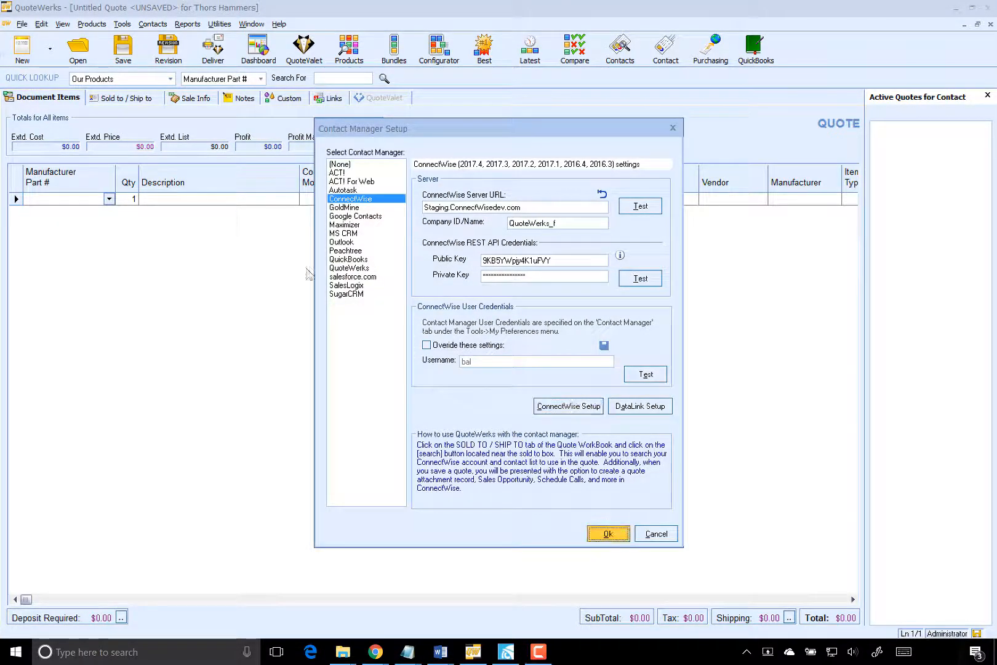
key(Return)
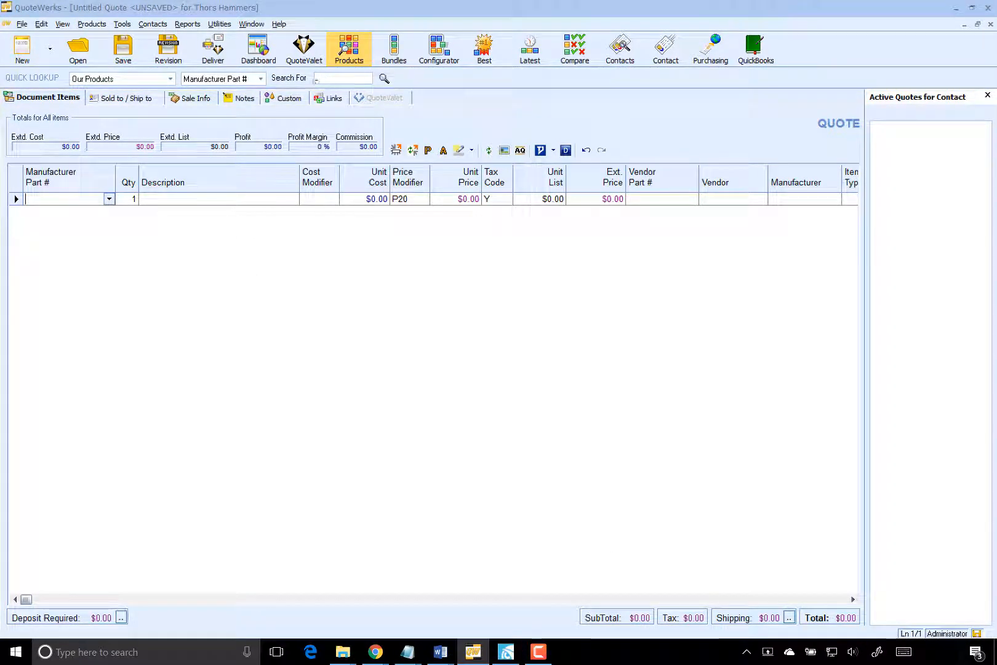
Start a new product data source in the product source setup, with ConnectWise as its database type
click(349, 49)
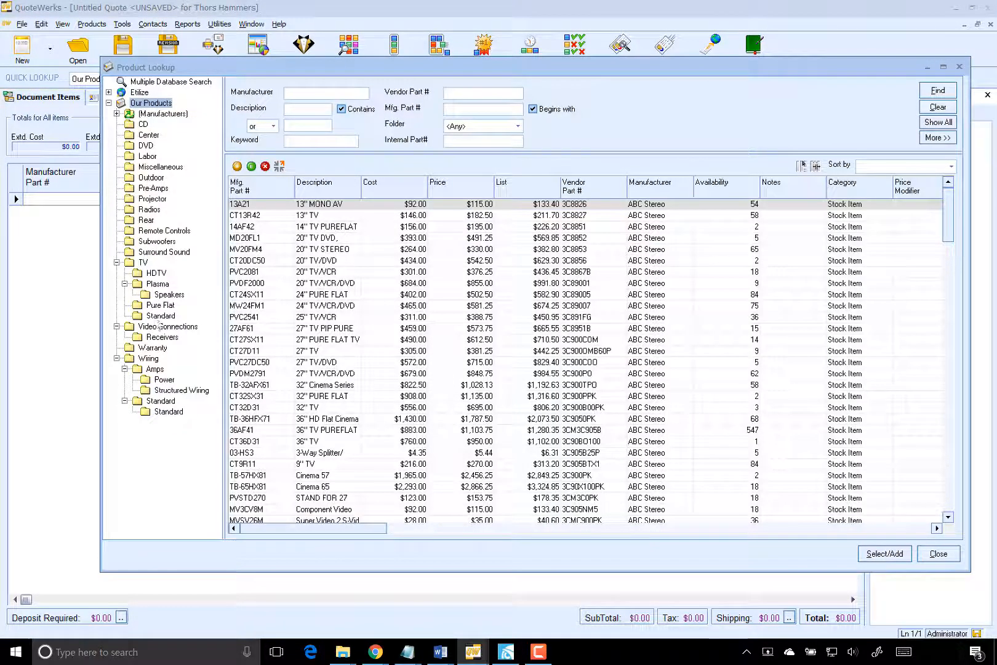
click(958, 67)
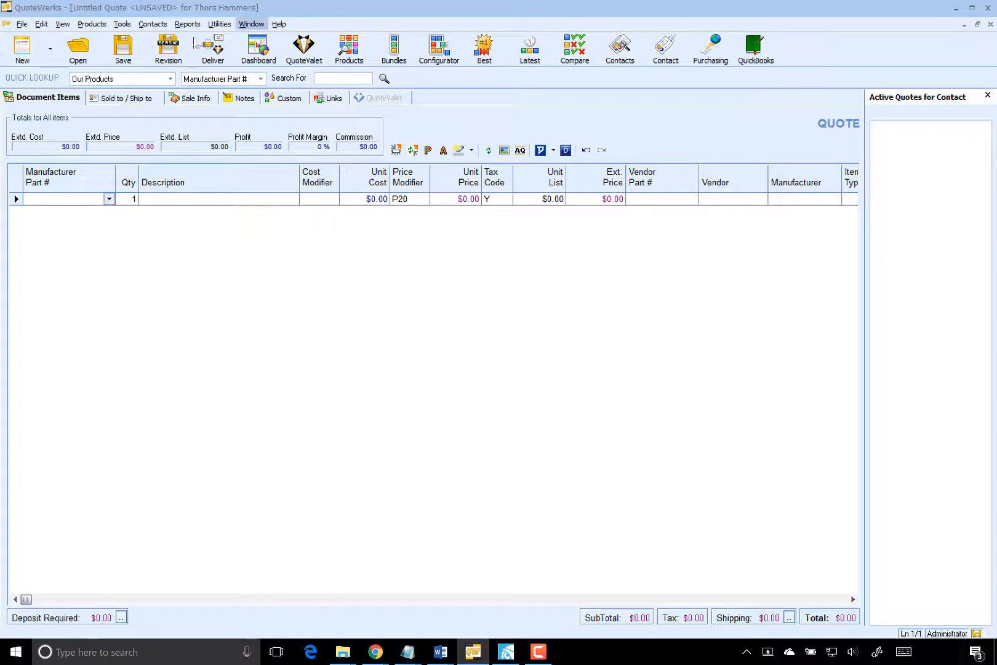
click(92, 24)
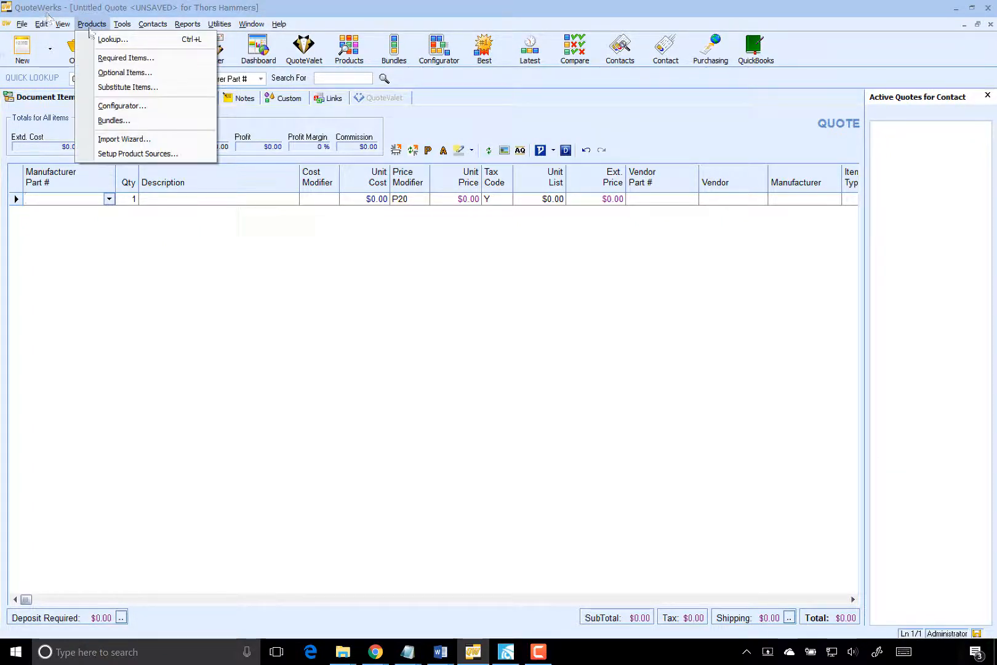
click(147, 154)
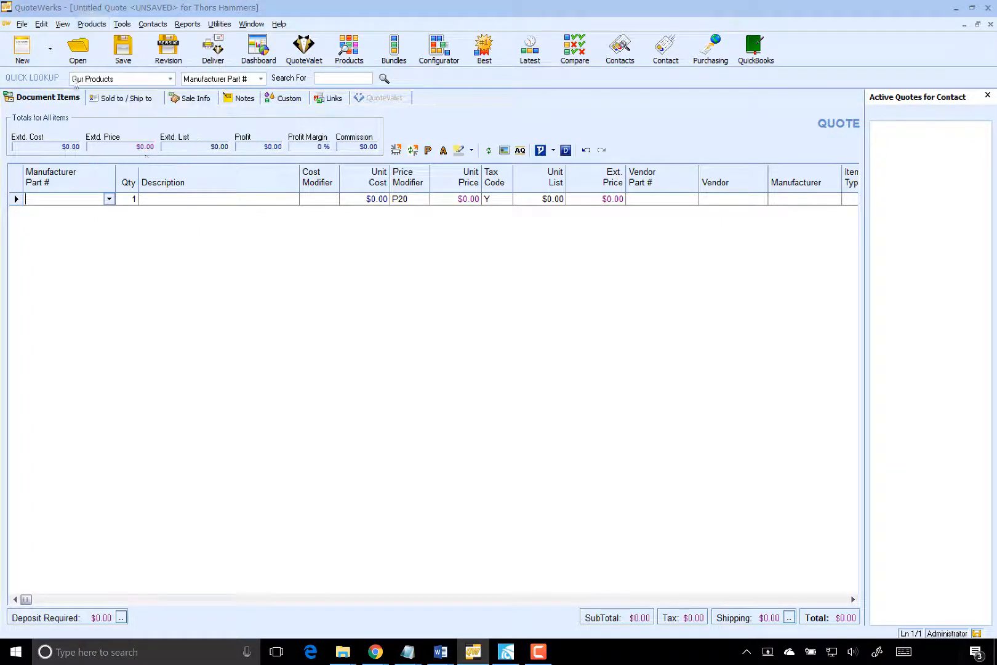
click(490, 479)
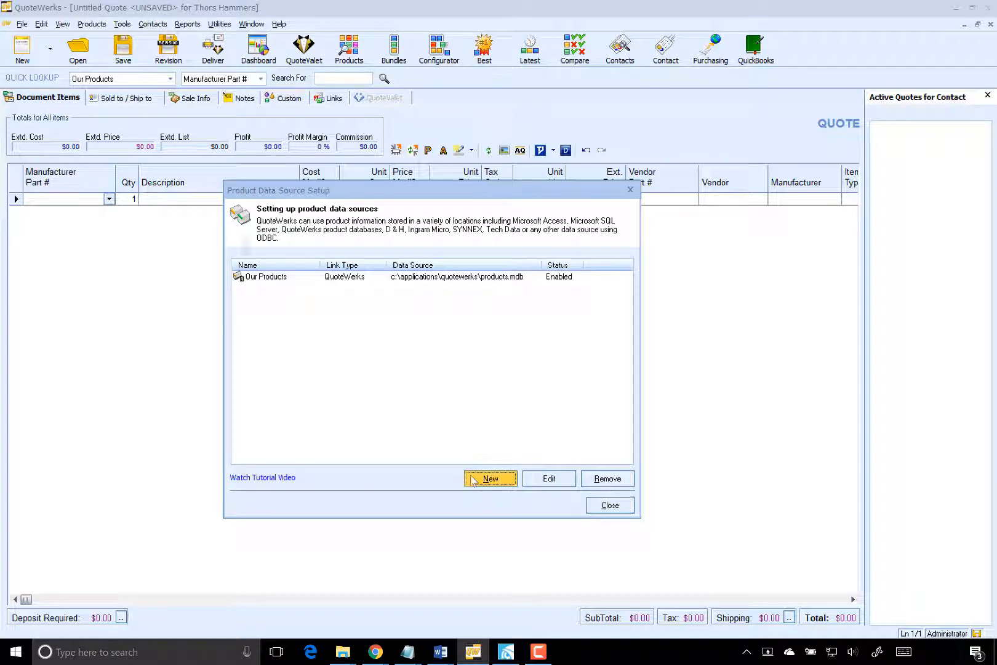
click(452, 272)
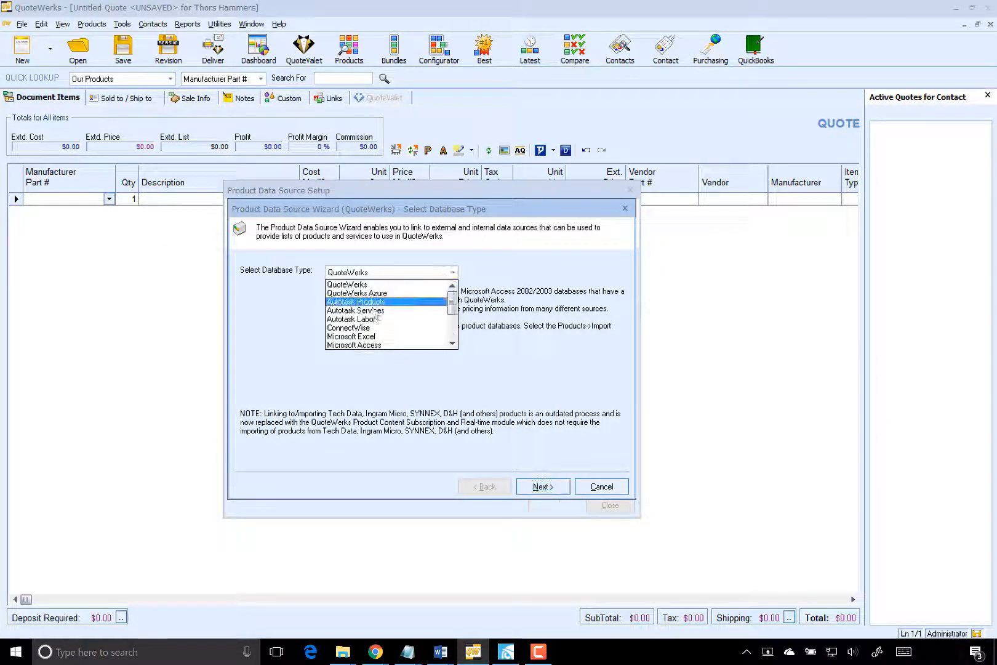
click(367, 284)
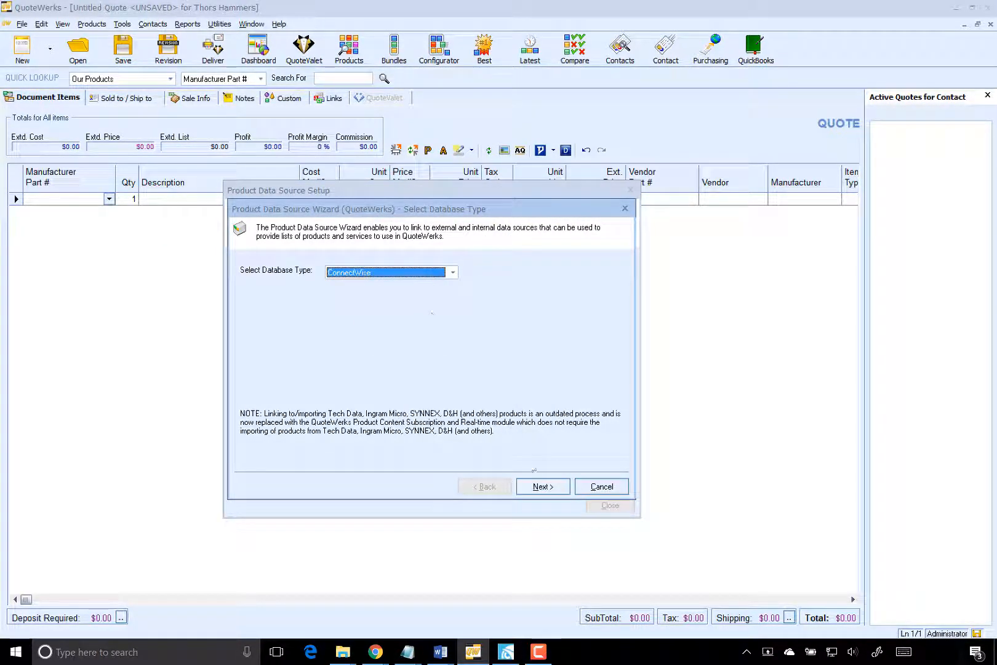
Accept the default column mapping, the name ConnectWise and the column titles, then finish the data source and close the setup
click(542, 487)
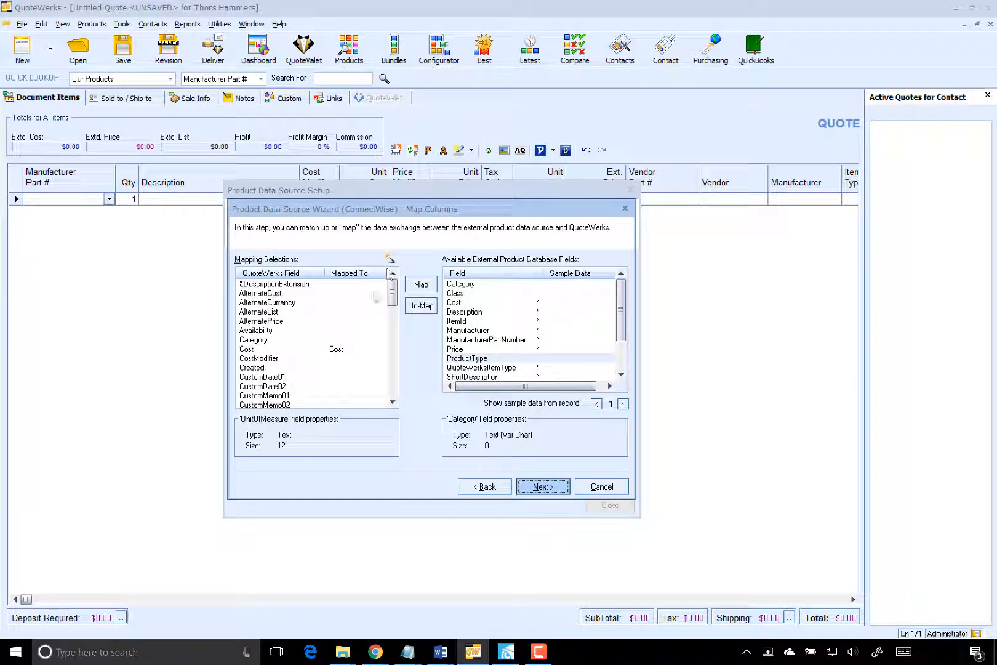
click(541, 486)
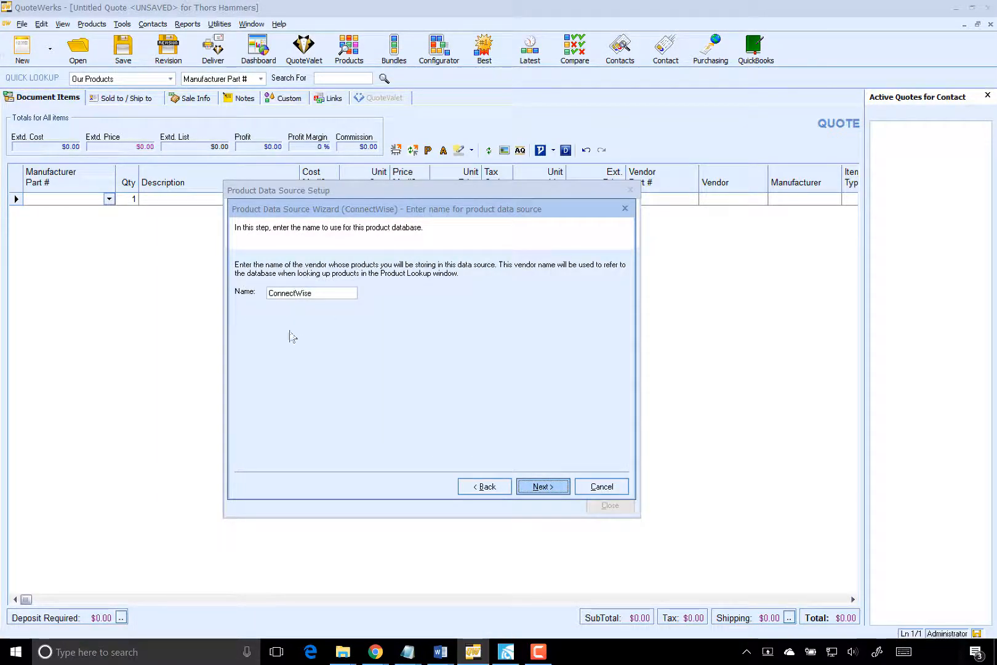
click(541, 486)
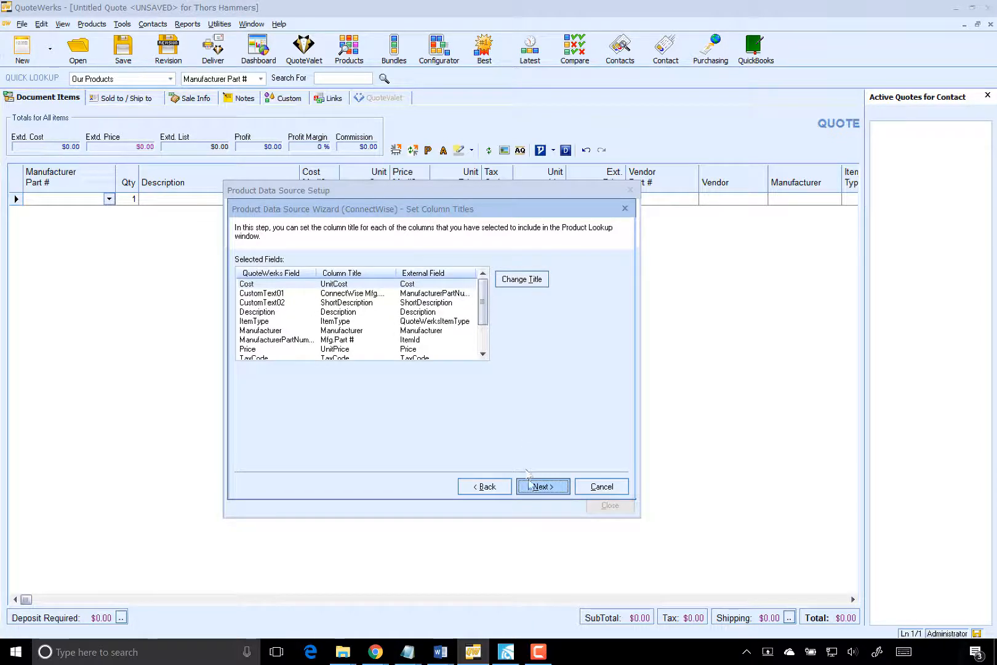
click(541, 486)
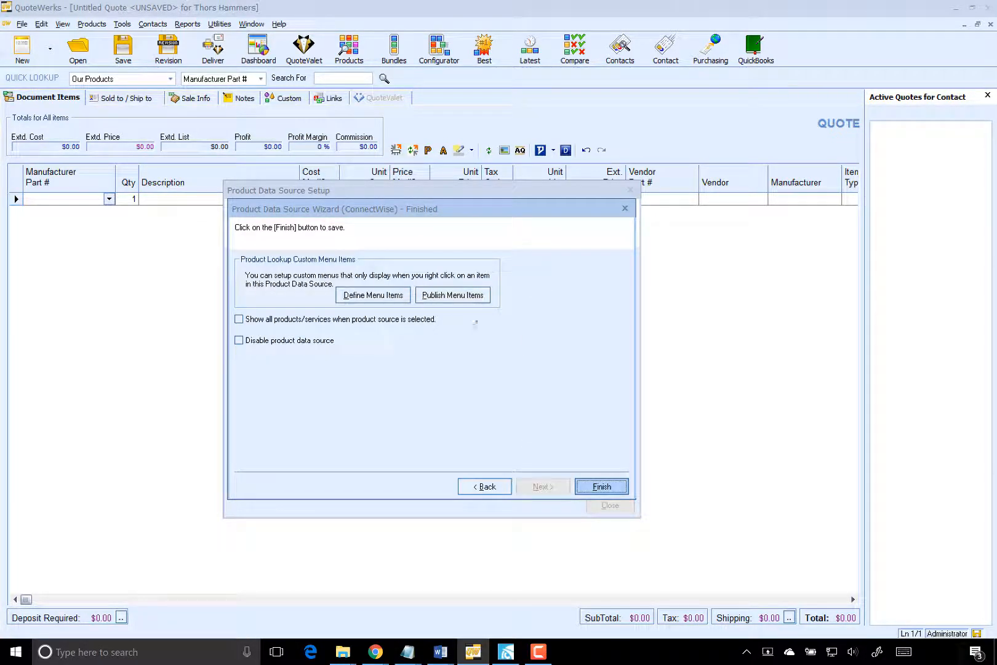
click(601, 486)
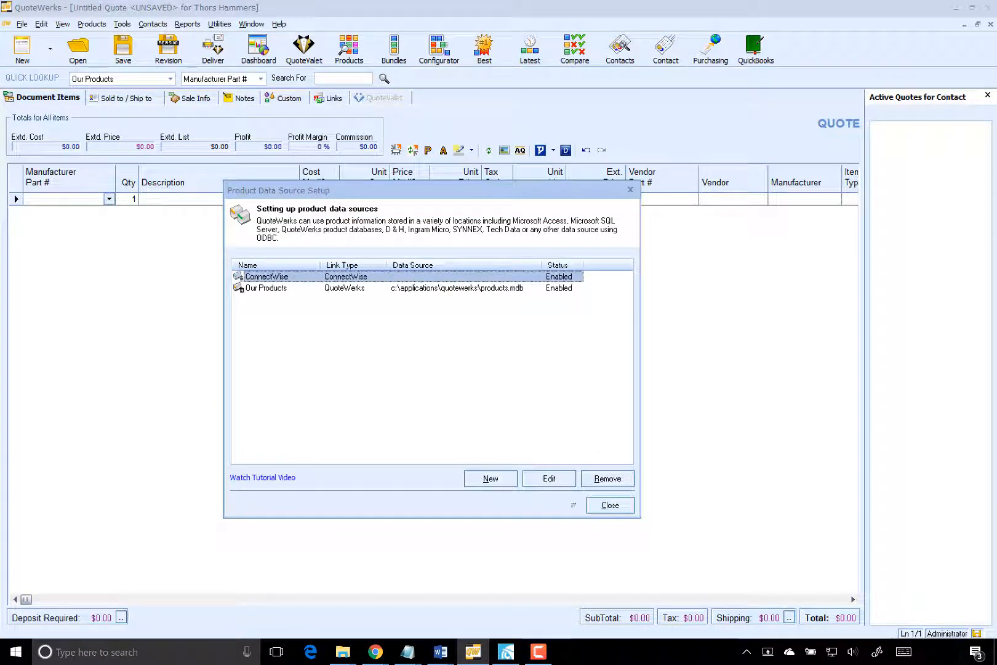
click(607, 505)
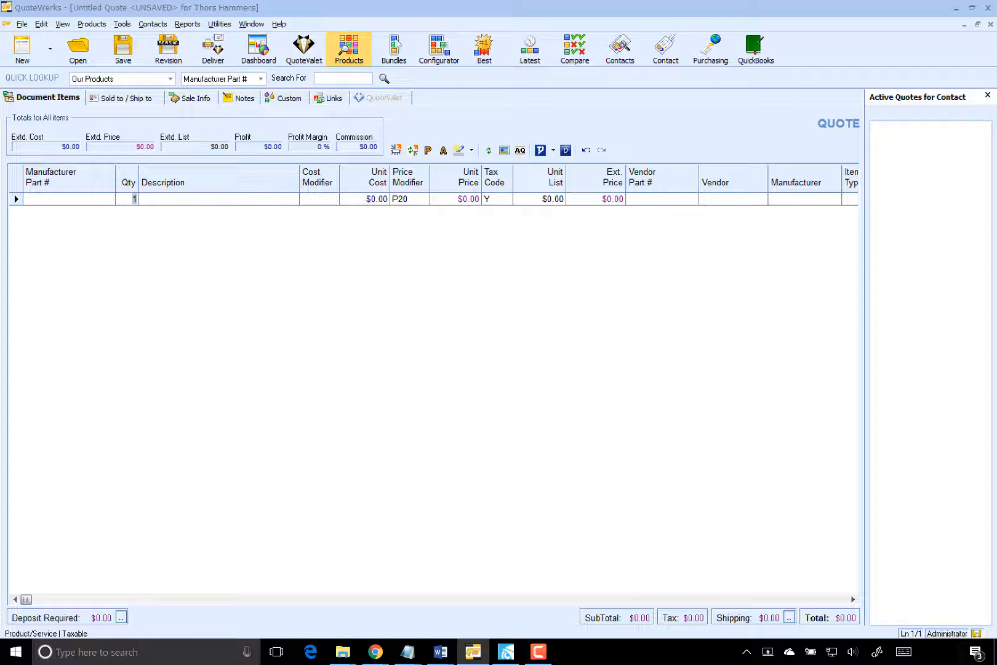
Search the ConnectWise products for part numbers beginning with "managed" and add the Workstation Management Plan to the quote
click(349, 49)
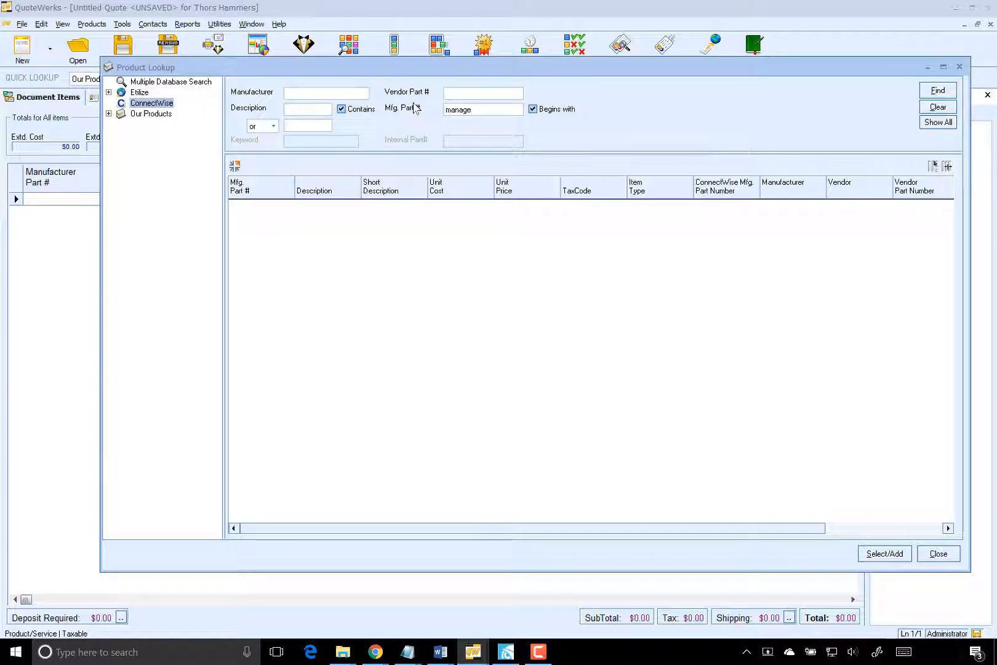
text(d)
key(Return)
click(320, 227)
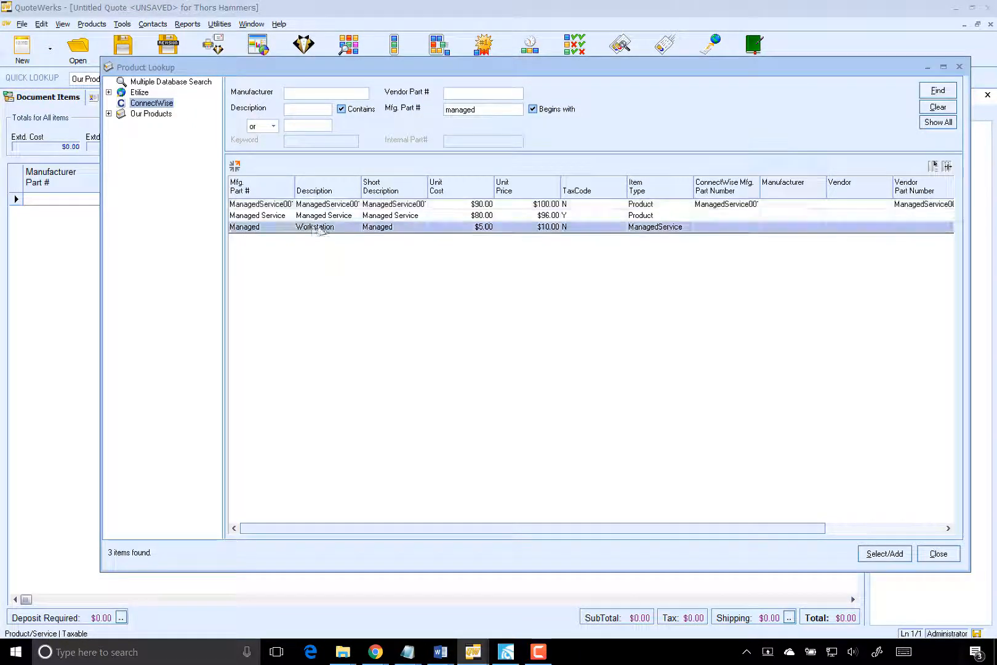
double_click(320, 227)
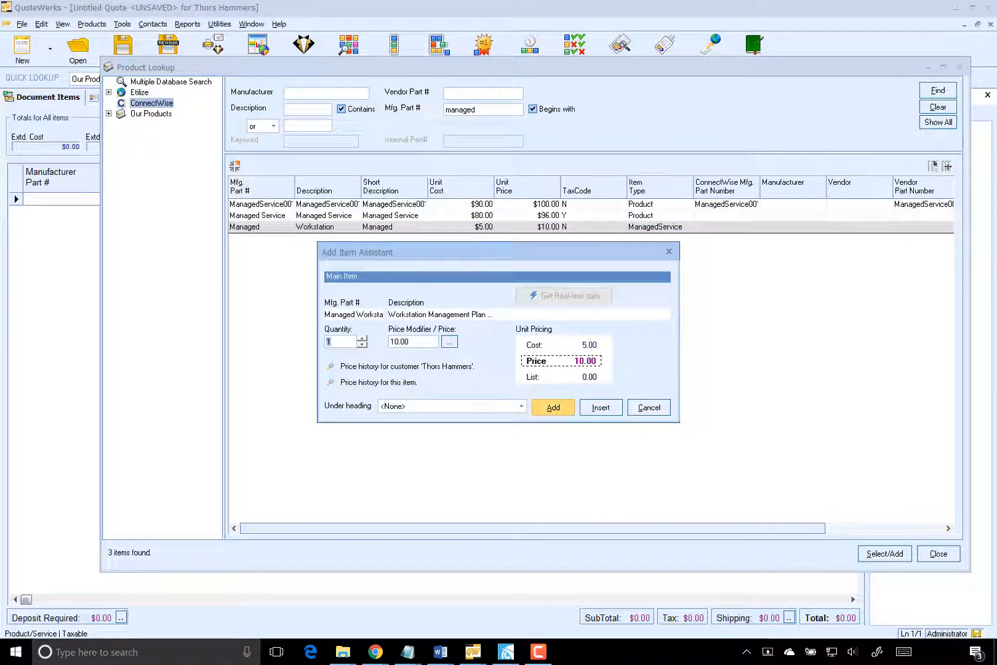
key(Return)
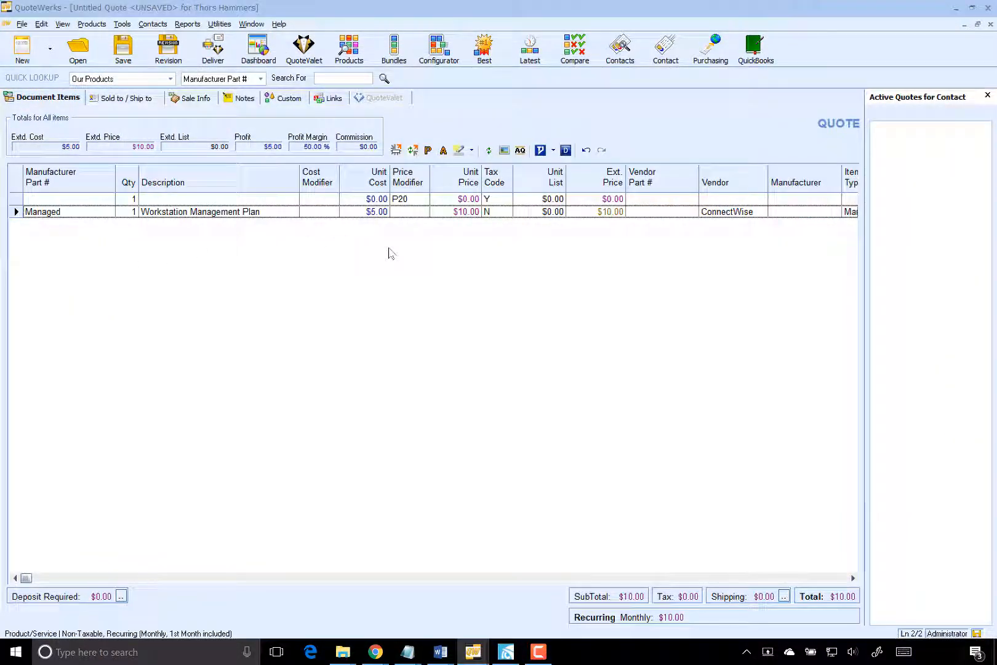